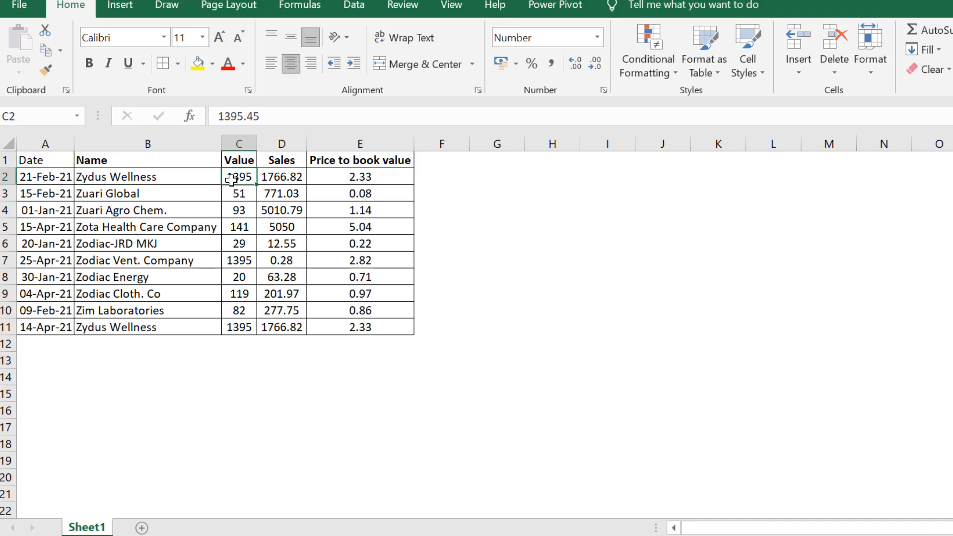
Start a Greater Than highlight rule for the Value cells C2:C11 with a threshold of 200
key(Up)
key(Down)
key(ctrl+shift+Down)
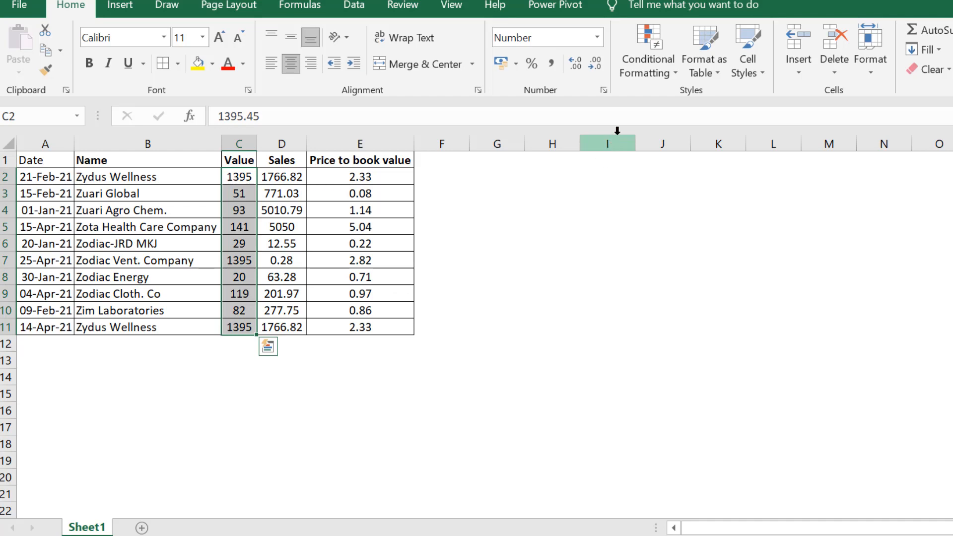
click(644, 53)
mouse_move(697, 100)
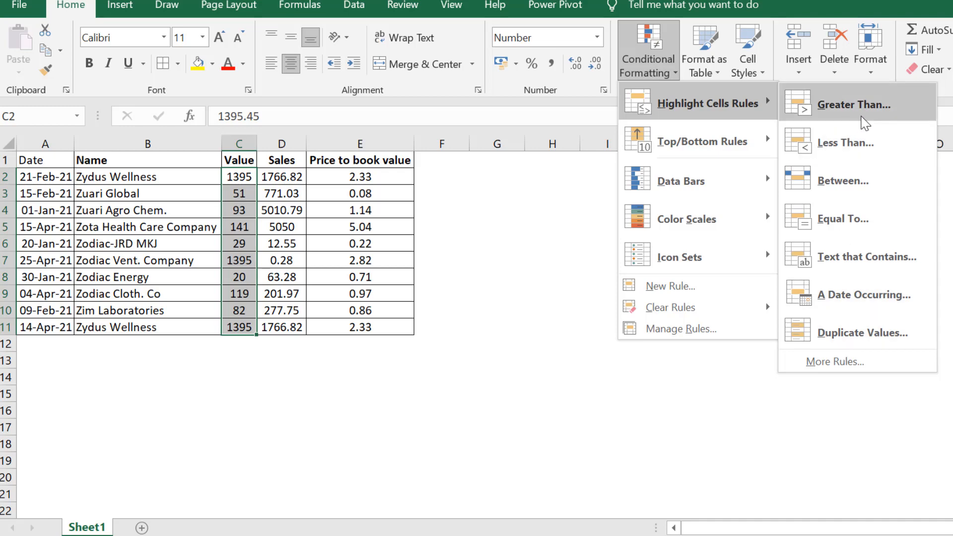
click(862, 118)
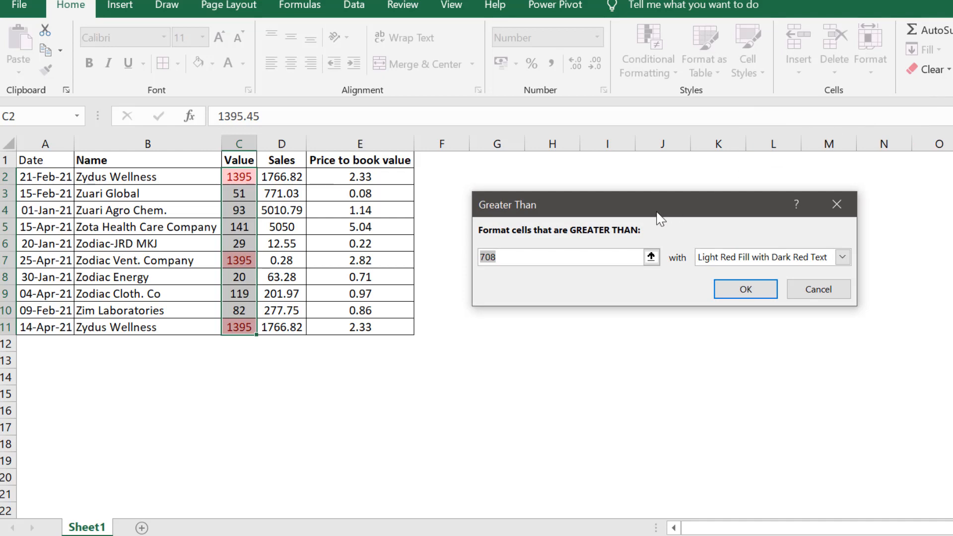
drag(648, 209, 641, 192)
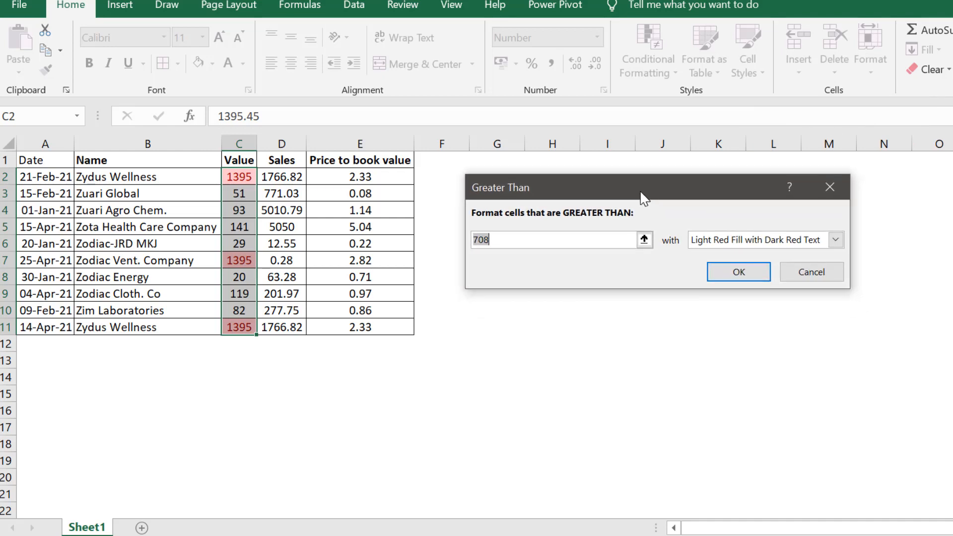
click(511, 240)
key(BackSpace)
key(BackSpace)
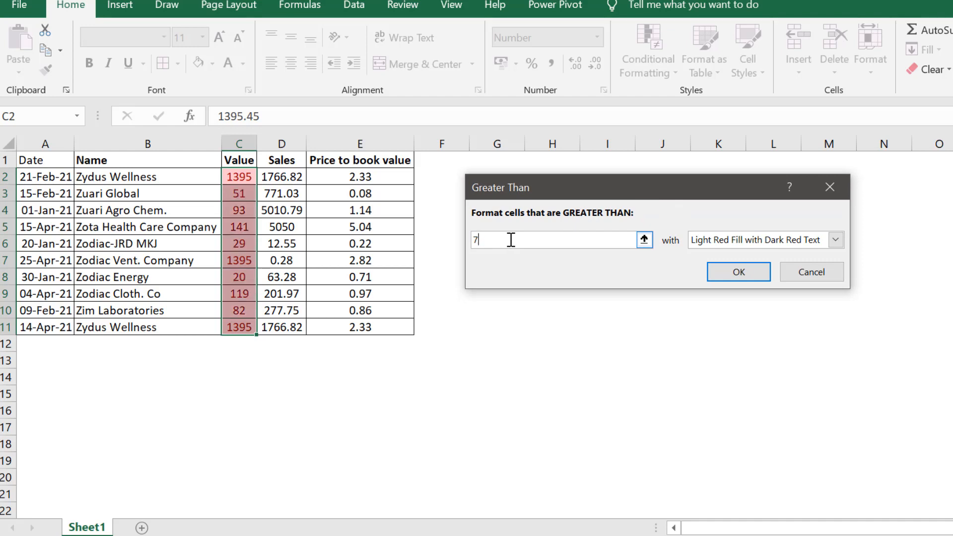
text(200)
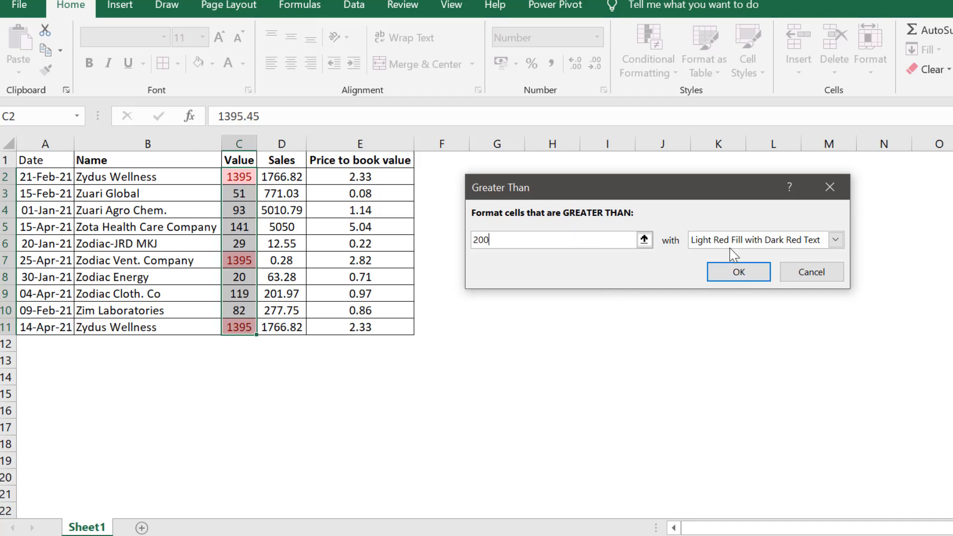
Give the Greater Than rule a custom format with a light blue background fill and apply it
click(835, 239)
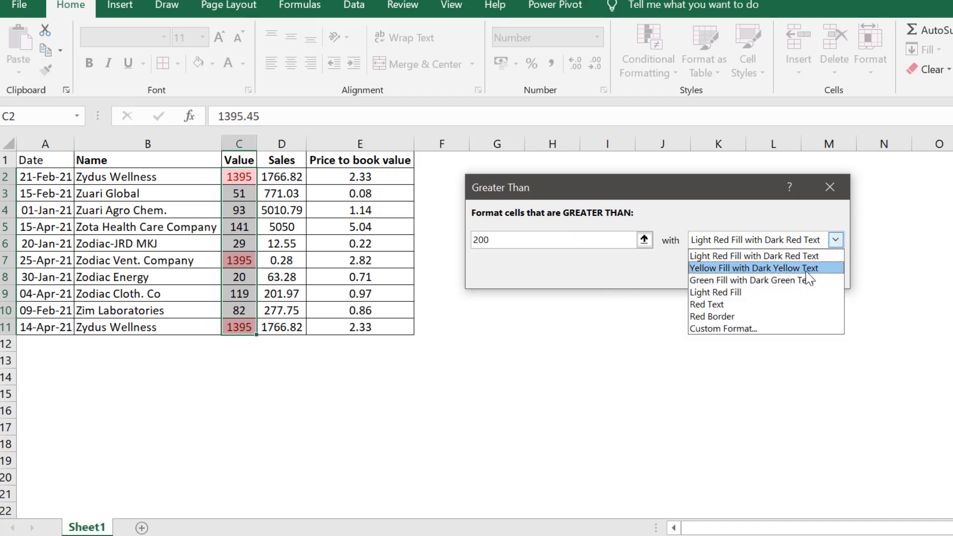
click(768, 328)
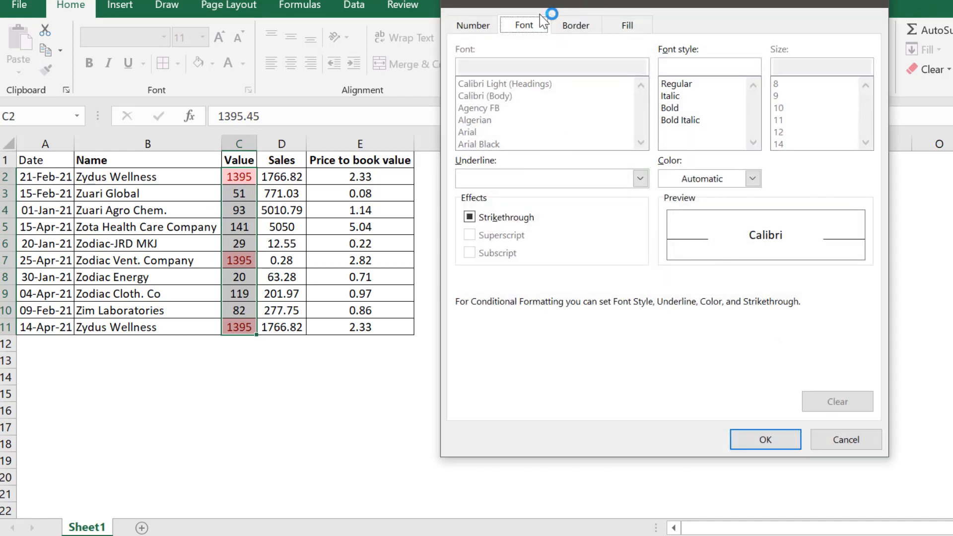
click(524, 26)
click(575, 26)
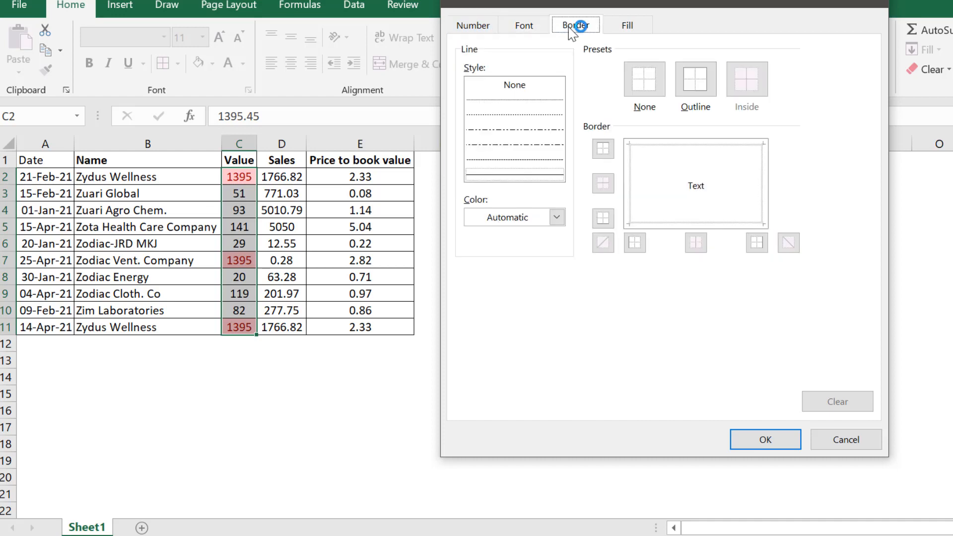
click(610, 28)
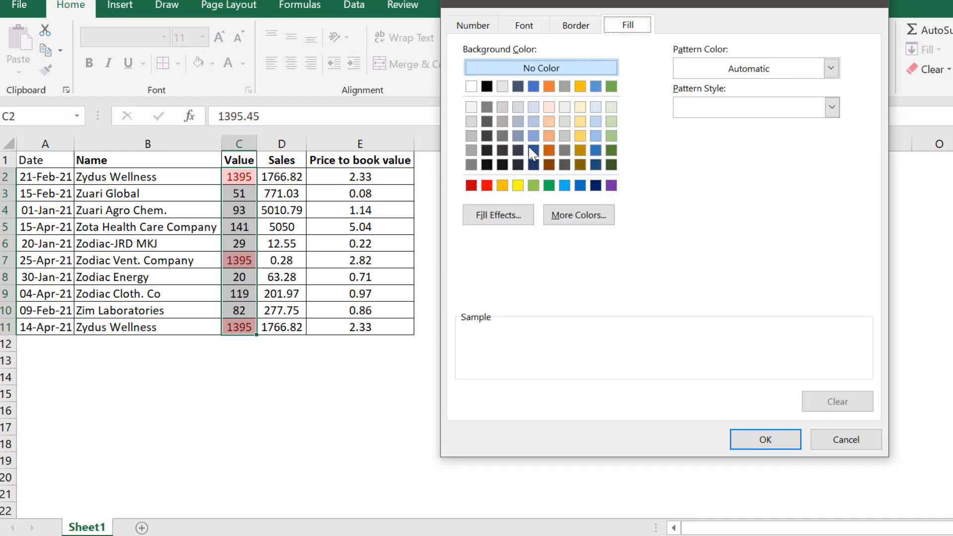
click(564, 186)
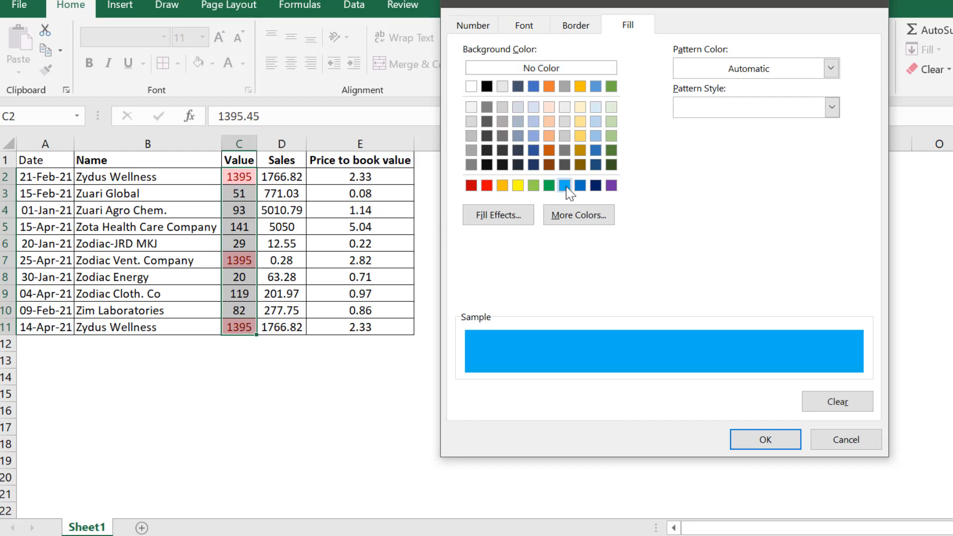
click(764, 443)
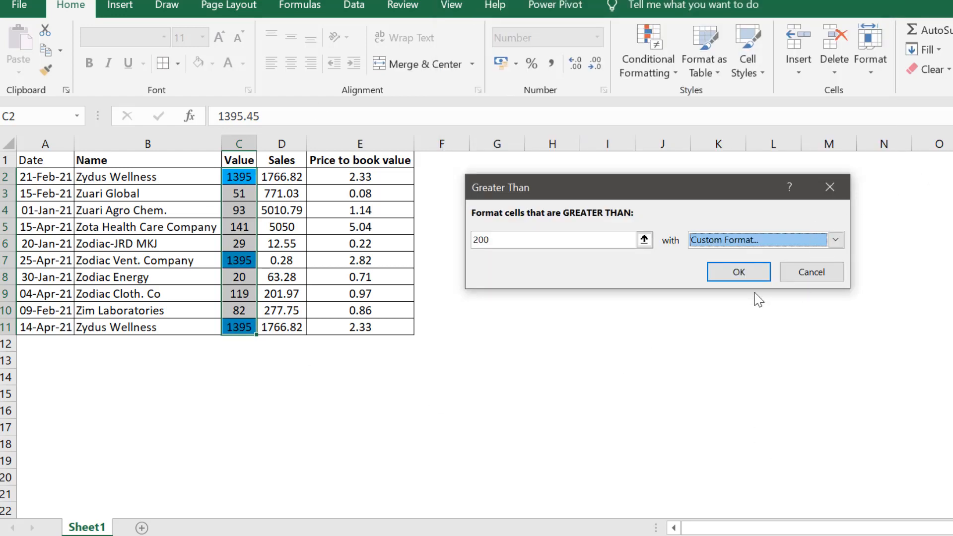
click(751, 264)
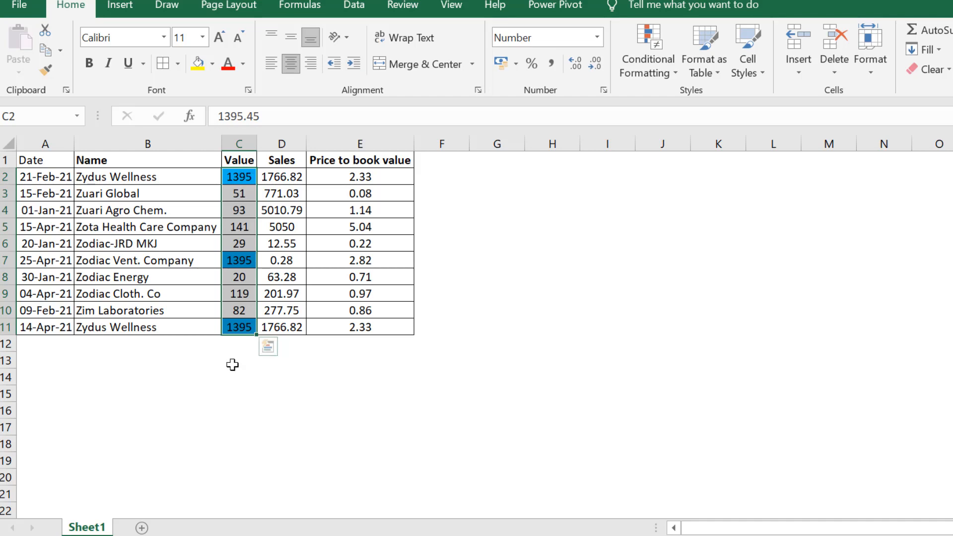
Clear the Greater Than highlight rule from the selected Value cells
click(668, 74)
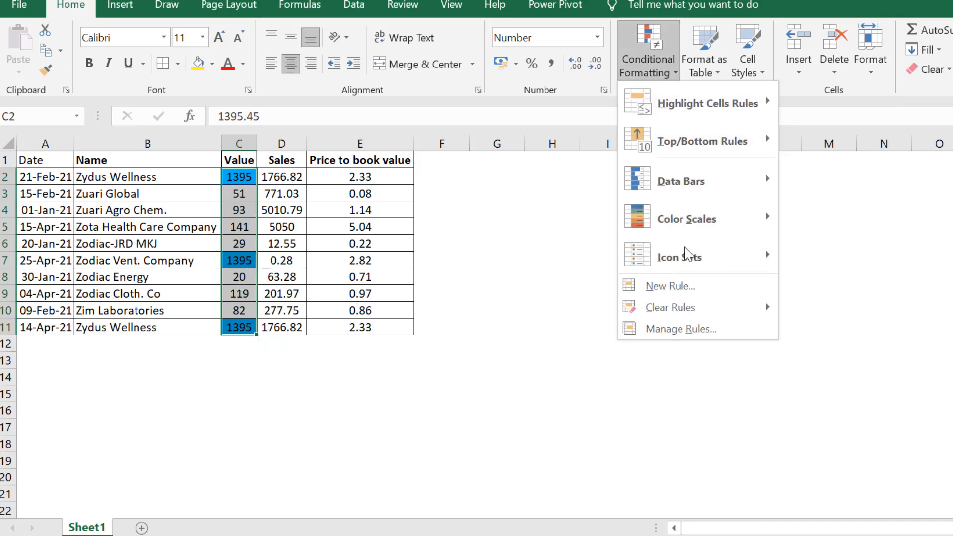
mouse_move(716, 312)
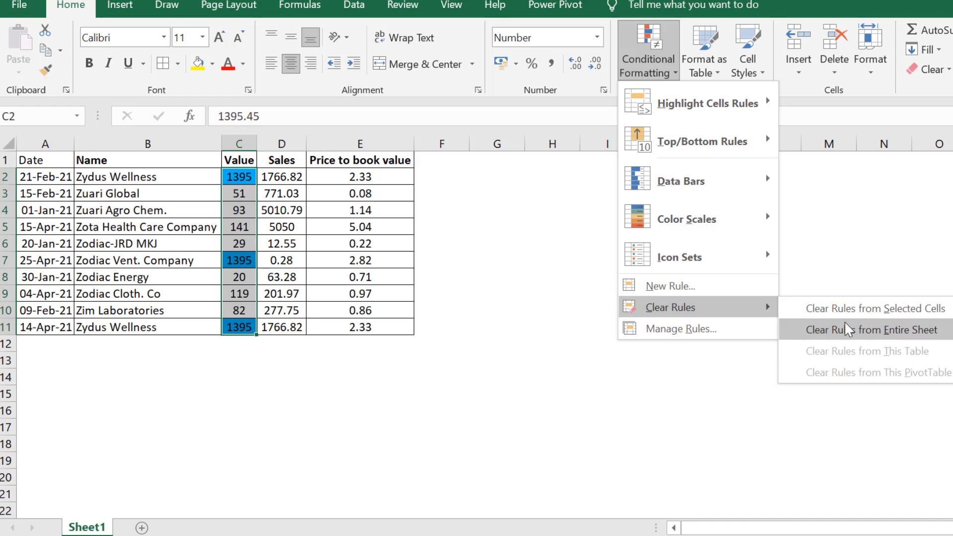
click(866, 310)
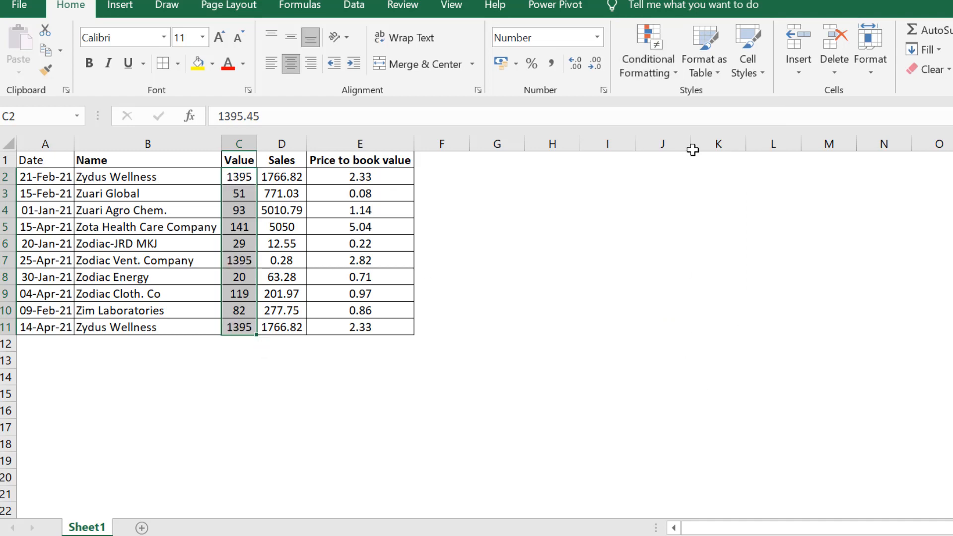
Highlight the Value cells that are less than 200 with Light Red Fill with Dark Red Text
click(674, 67)
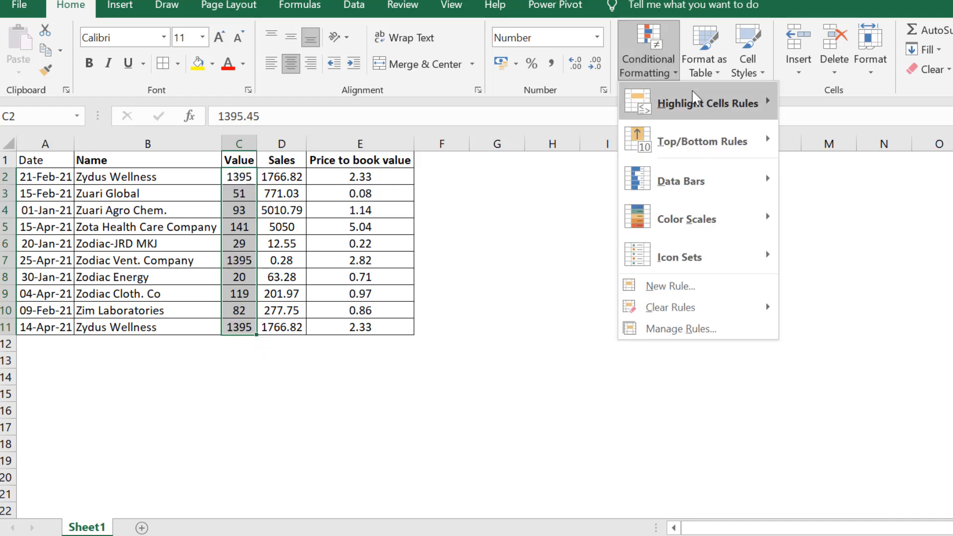
mouse_move(695, 101)
click(878, 139)
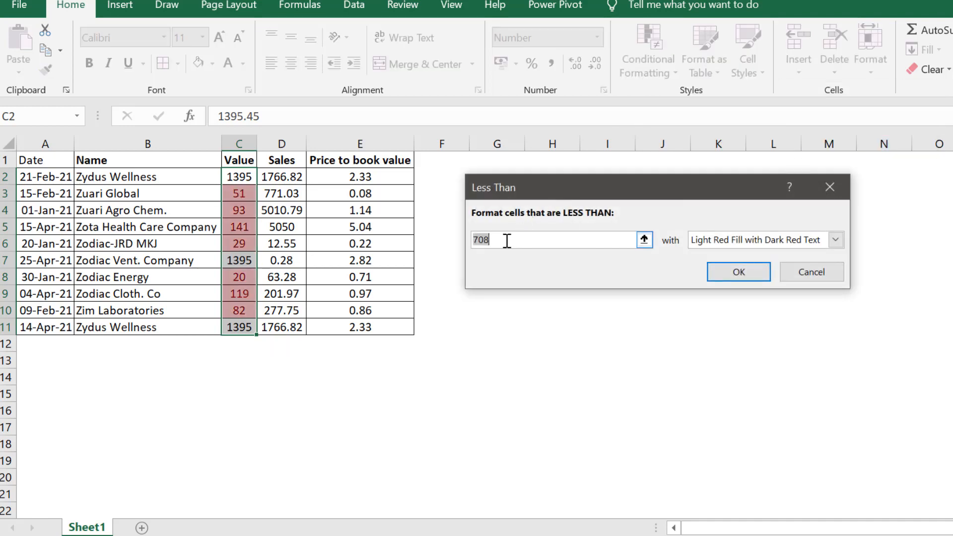
text(200)
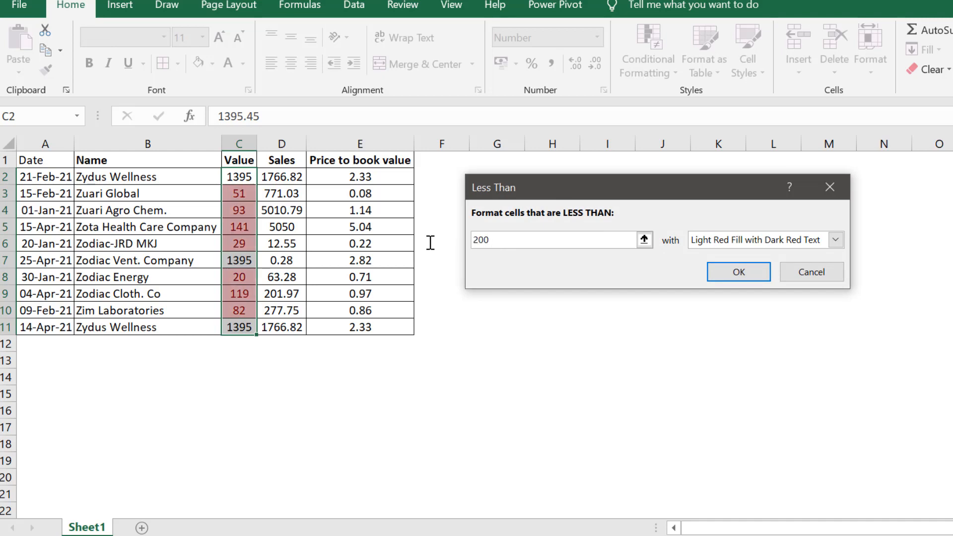
key(Return)
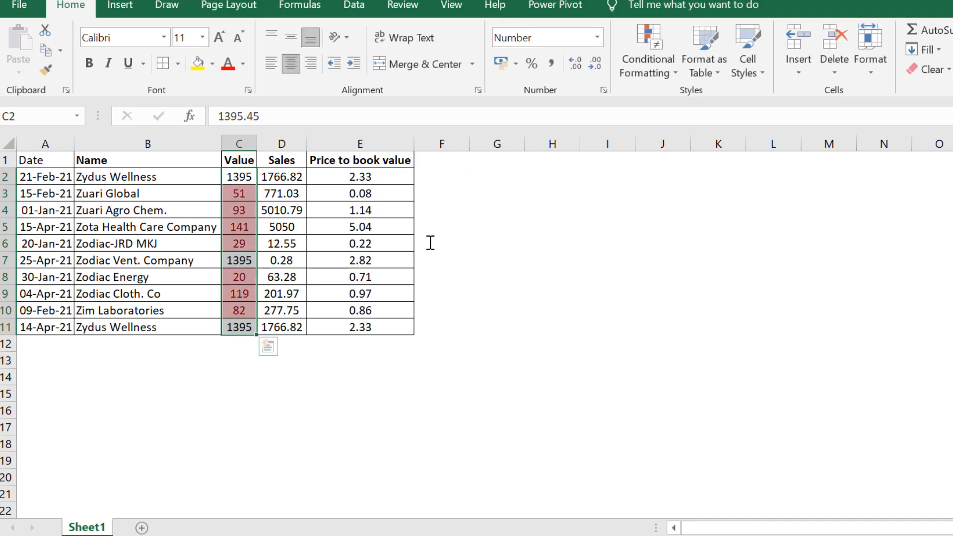
Clear the Less Than highlight rule from the selected Value cells
click(625, 60)
mouse_move(650, 313)
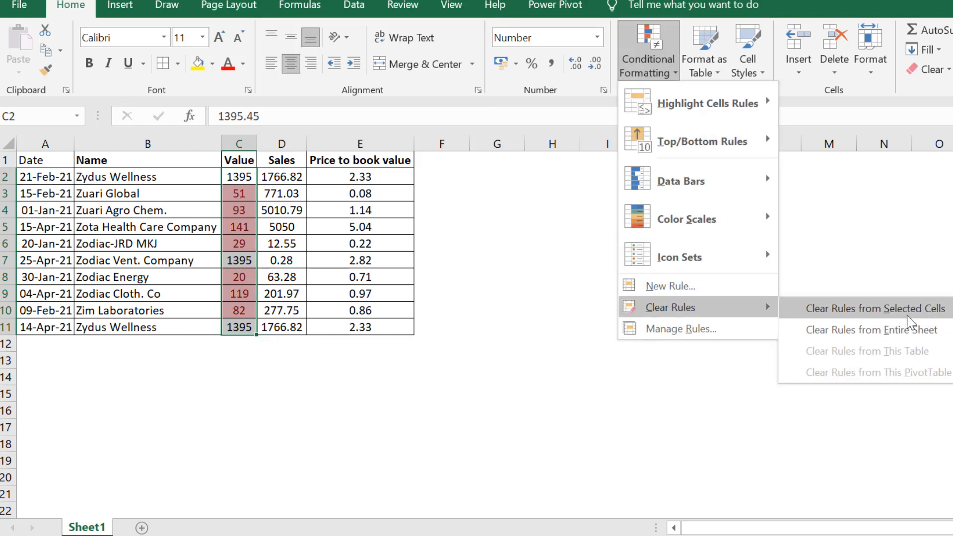
click(873, 308)
click(884, 310)
Start a Between highlight rule for the Value cells C2:C11 and try the limits 200 and 500
drag(238, 177, 241, 330)
click(648, 59)
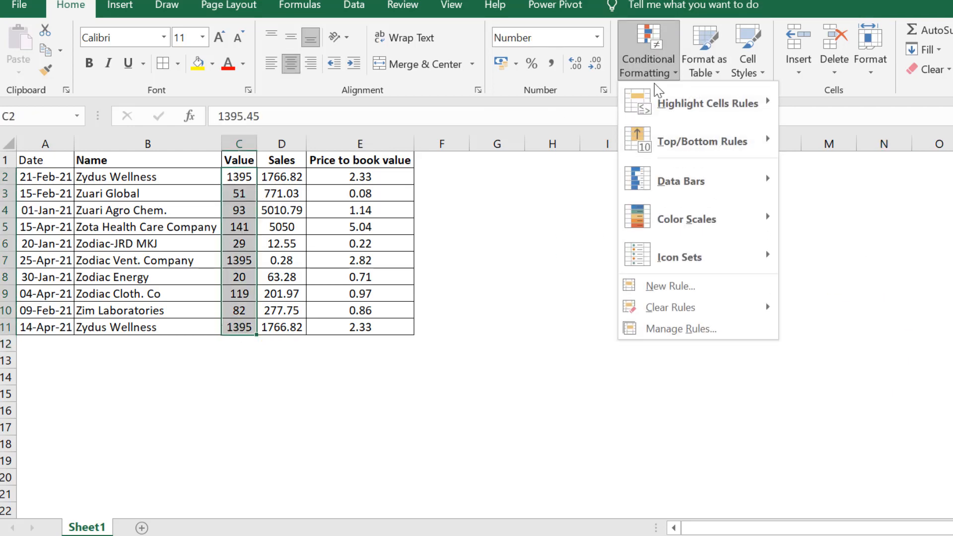
mouse_move(707, 104)
click(884, 172)
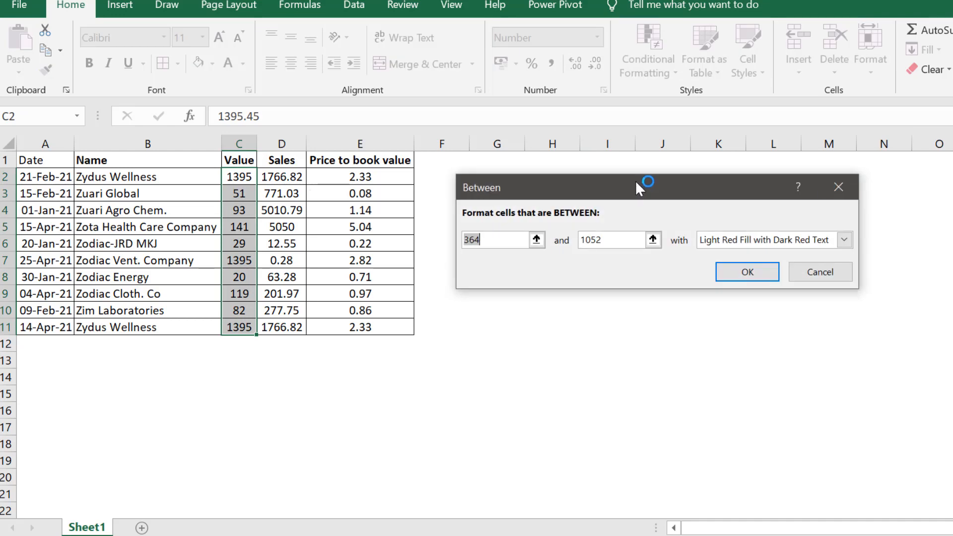
drag(629, 181, 652, 155)
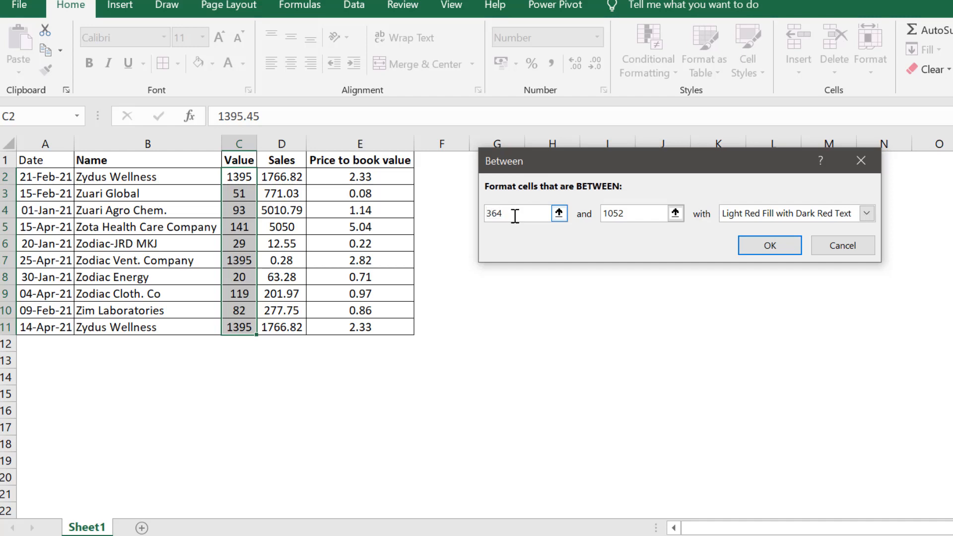
key(BackSpace)
key(BackSpace)
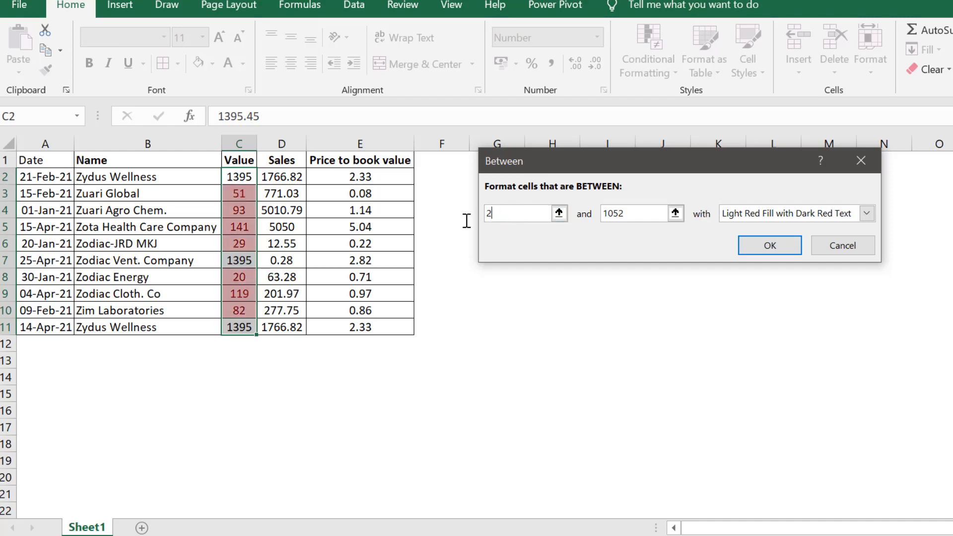
text(00)
key(Tab)
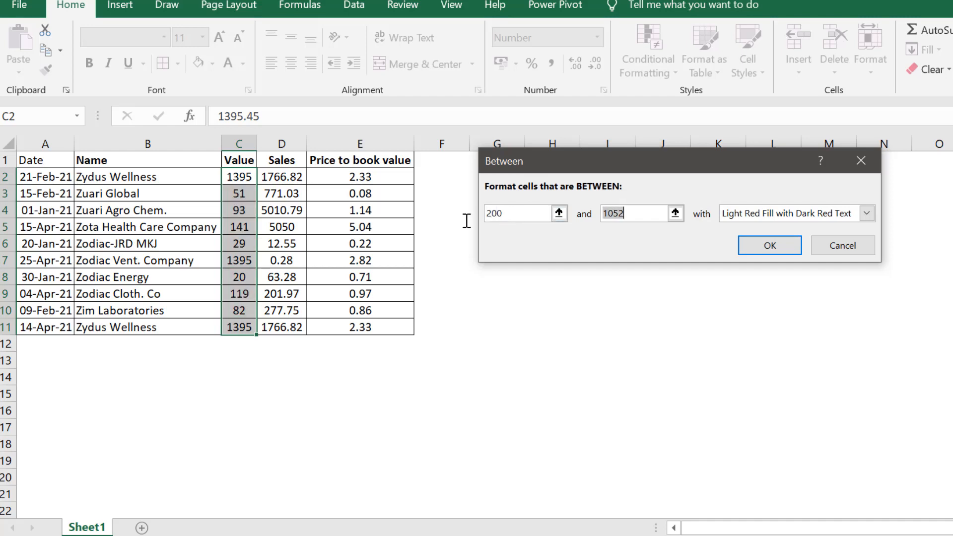
text(500)
key(BackSpace)
key(BackSpace)
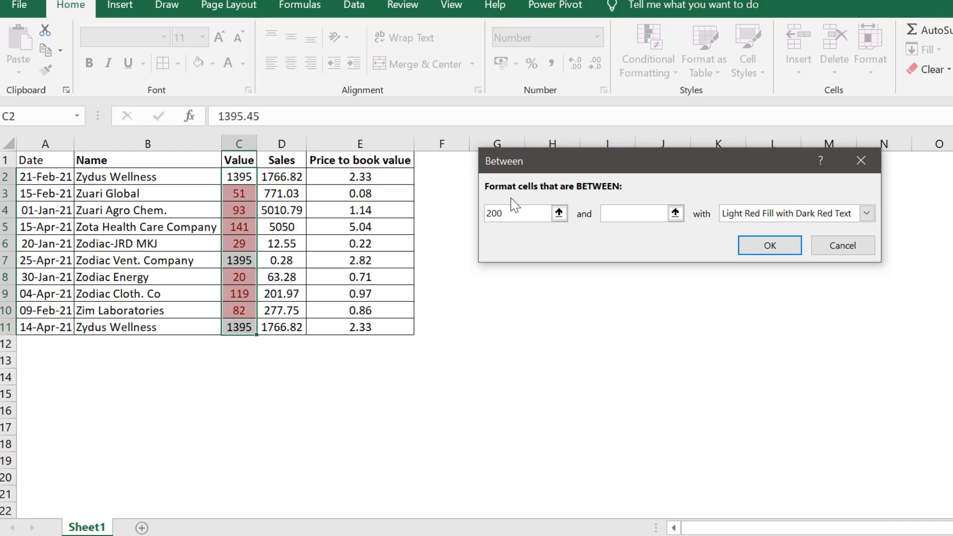
Set the Between limits to 100 and 200 and apply the rule with Light Red Fill with Dark Red Text
click(511, 212)
key(BackSpace)
key(BackSpace)
text(200)
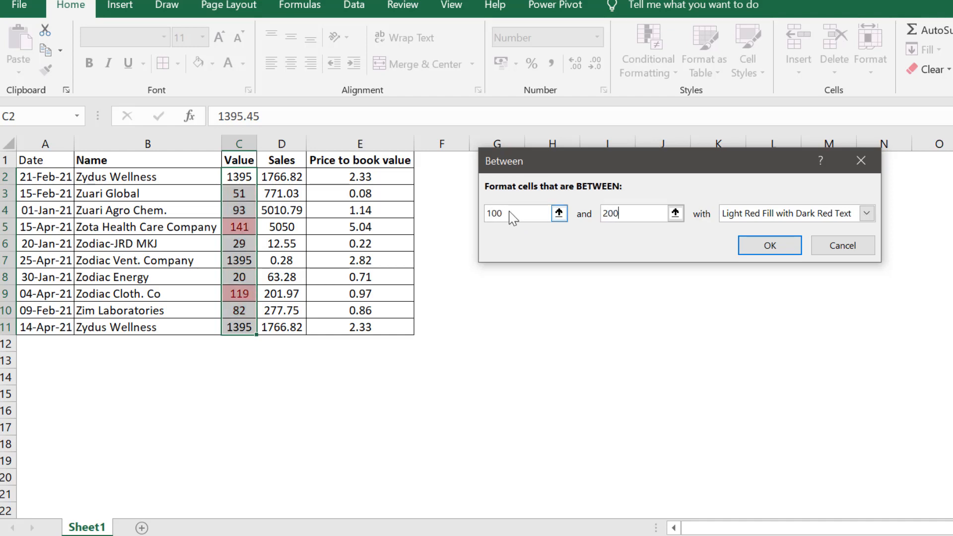
key(Return)
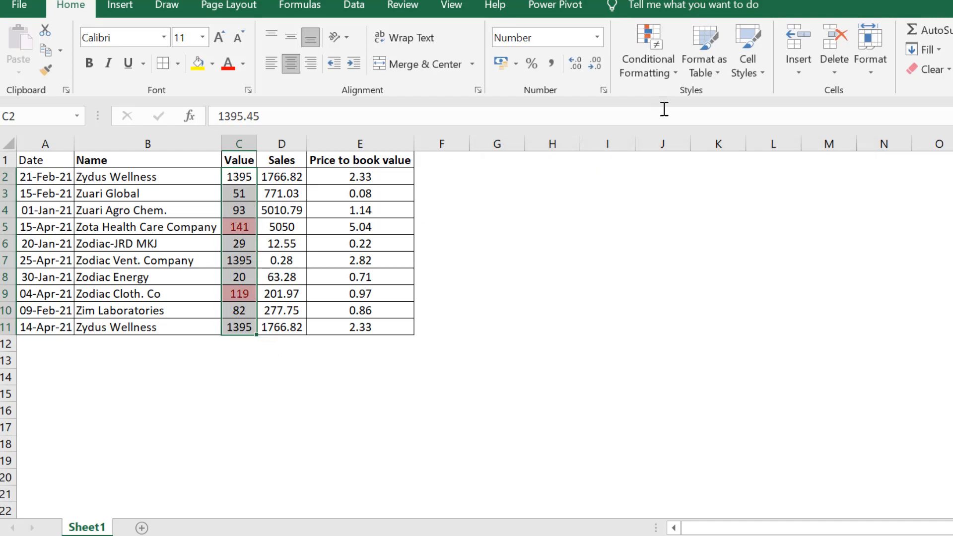
Clear the Between highlight rule from the Value cells
click(648, 65)
mouse_move(710, 103)
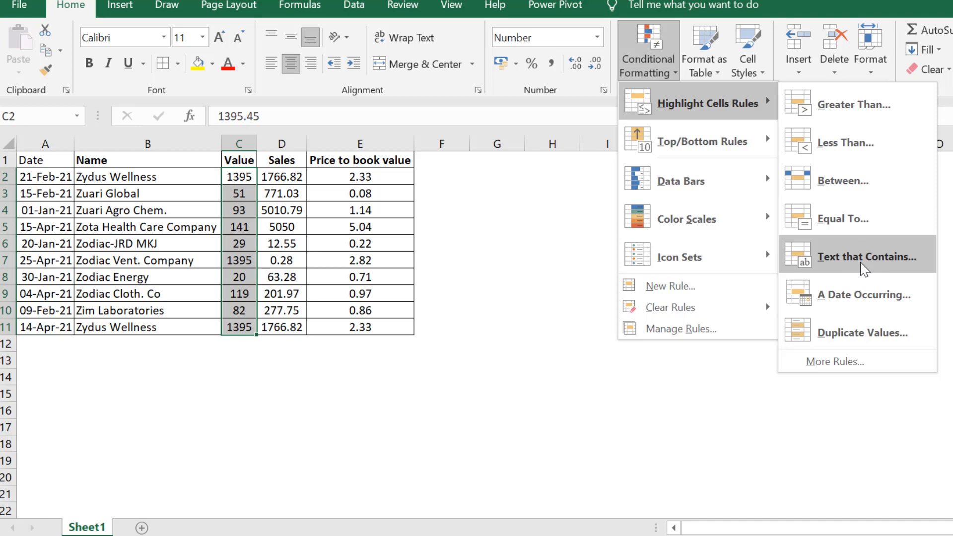
click(473, 297)
Apply a Text that Contains highlight rule for "Comp" to the Name cells B1:B11 with Light Red Fill with Dark Red Text
click(189, 259)
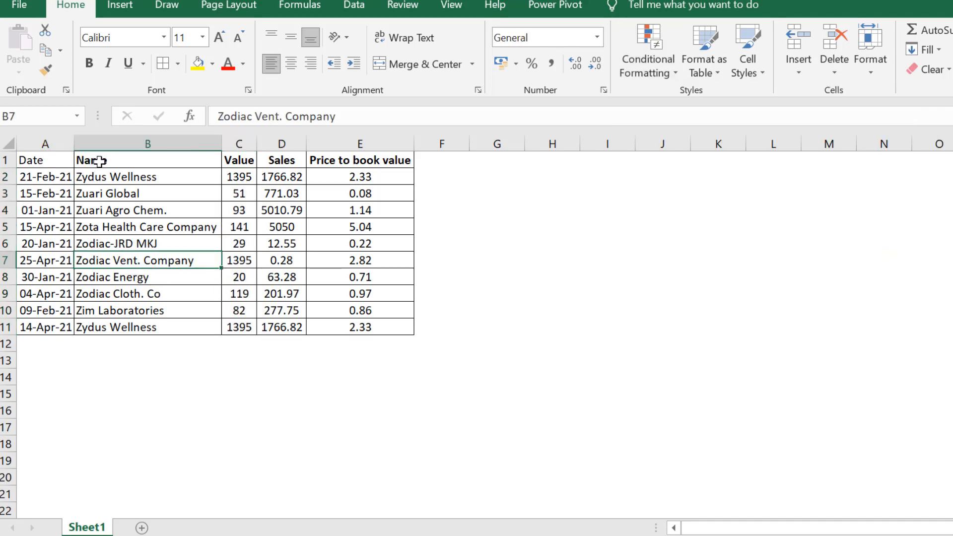
drag(97, 160, 105, 327)
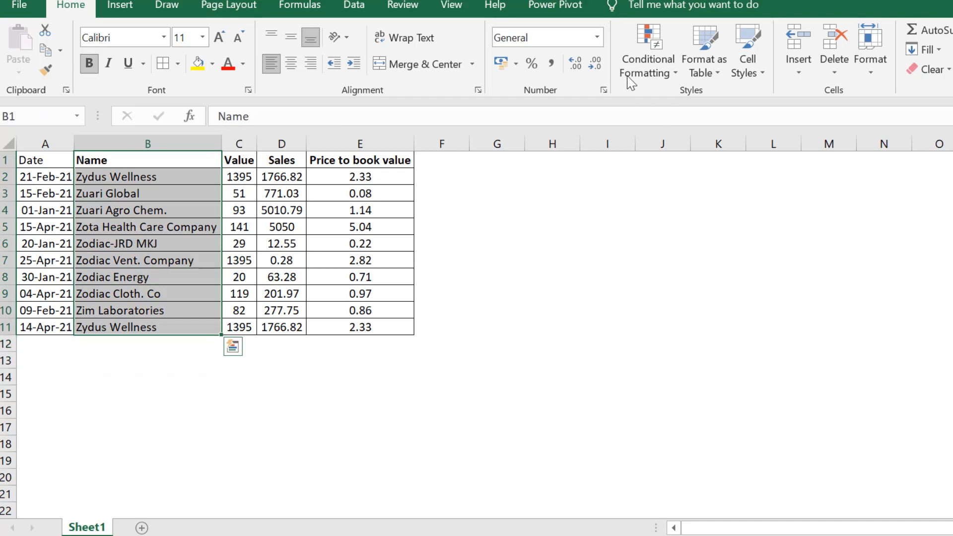
click(645, 69)
mouse_move(660, 94)
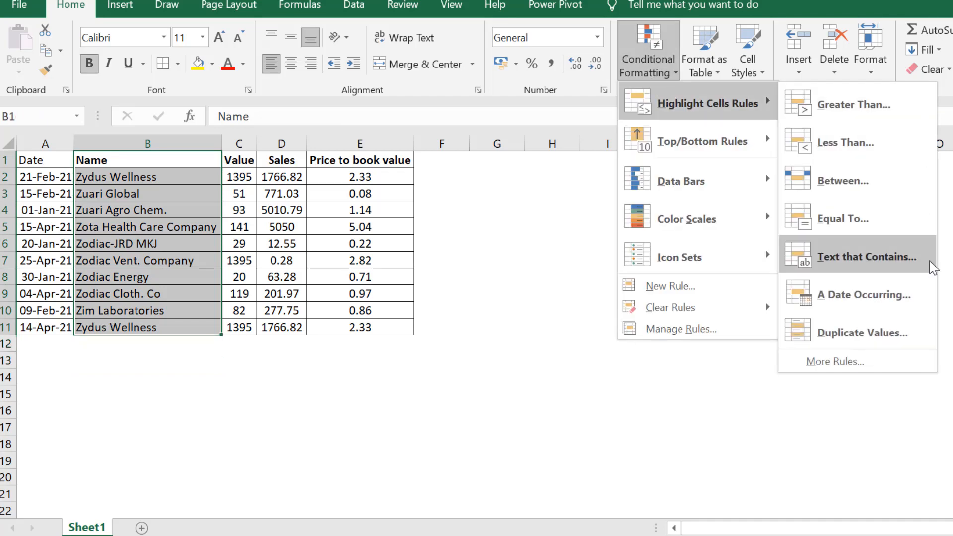
click(932, 268)
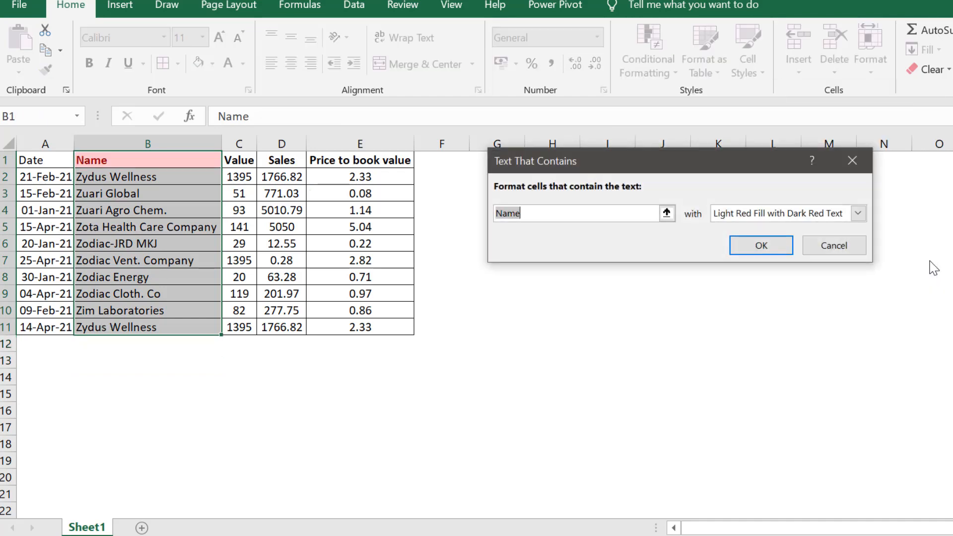
text(Comapny)
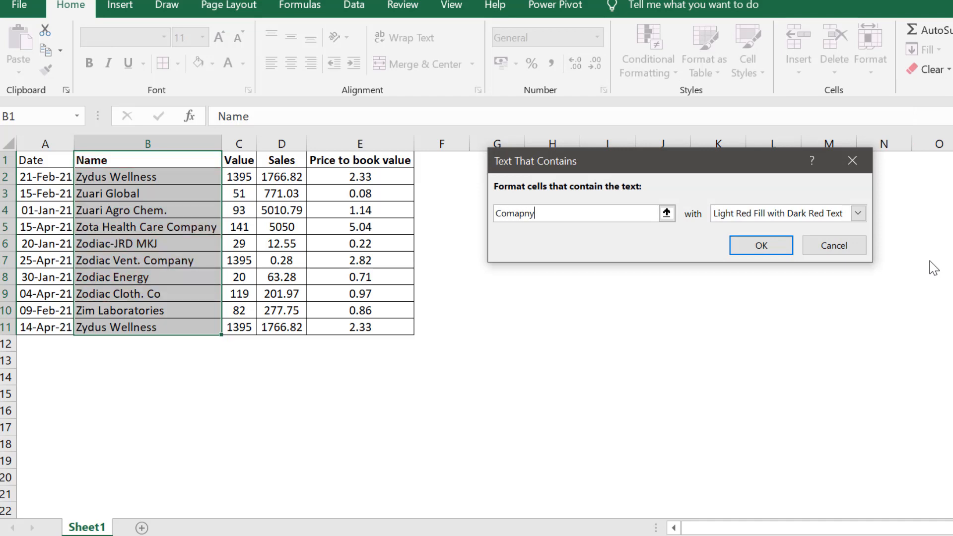
key(BackSpace)
key(BackSpace)
key(BackSpace)
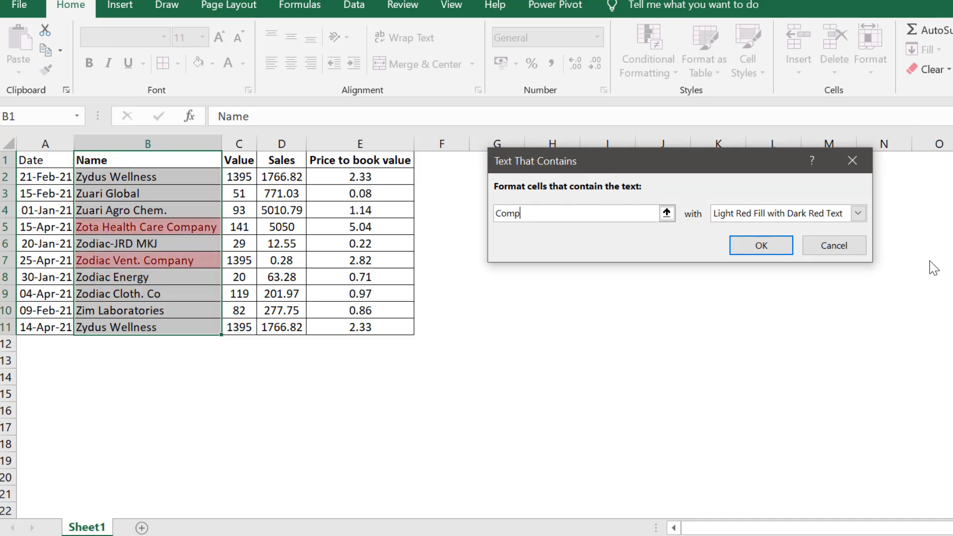
key(Return)
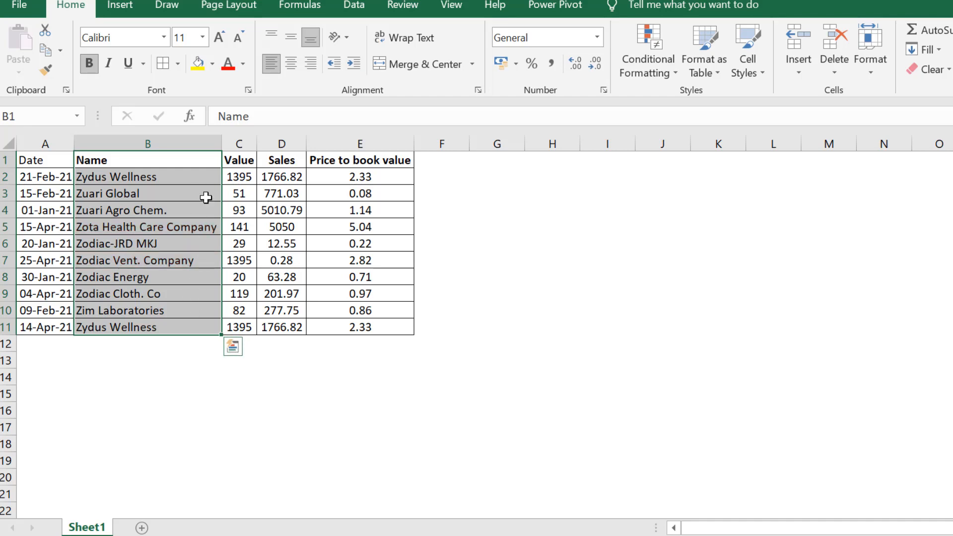
click(244, 162)
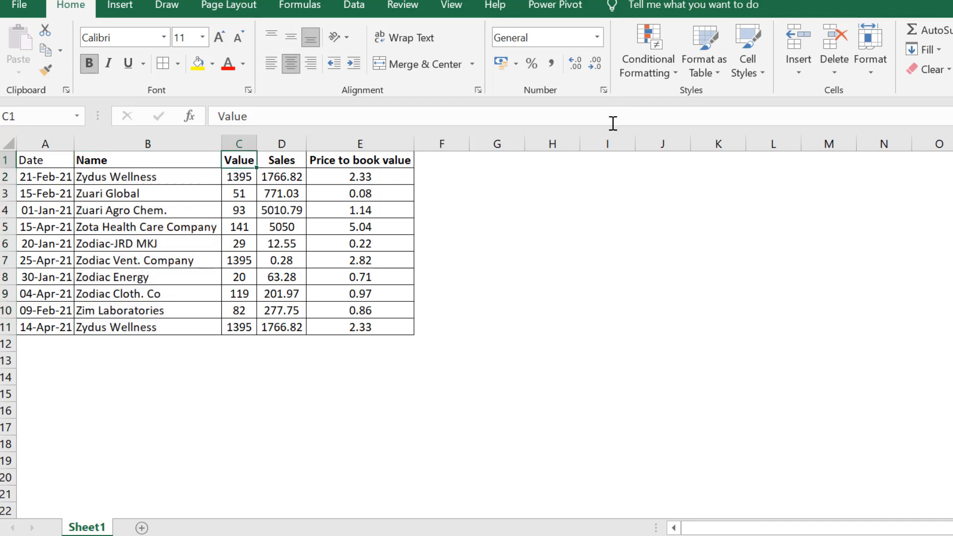
click(632, 78)
mouse_move(663, 116)
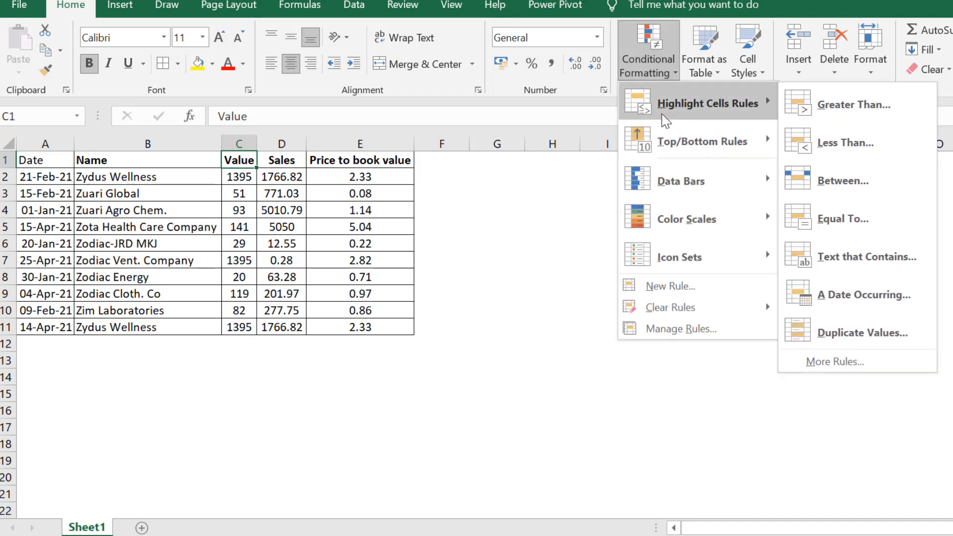
click(28, 312)
Highlight dates occurring This Month in the Date cells A1:A11 with Light Red Fill with Dark Red Text
mouse_move(50, 165)
mouse_down()
mouse_move(26, 347)
mouse_move(30, 328)
mouse_up()
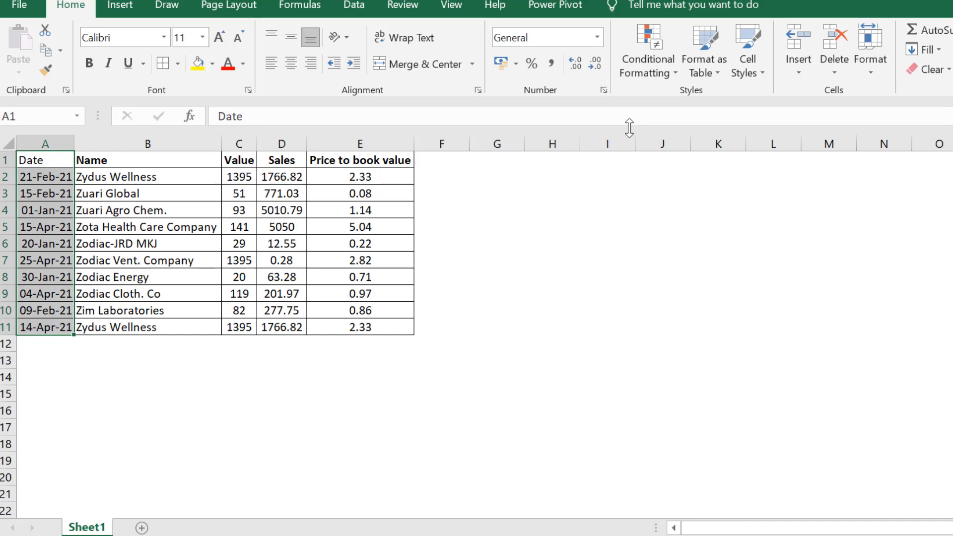
click(662, 58)
mouse_move(688, 109)
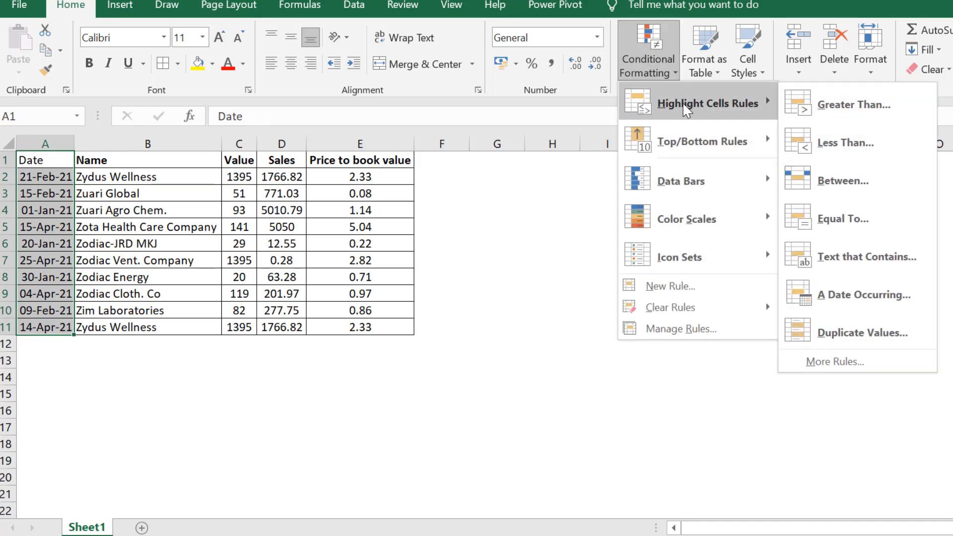
click(876, 303)
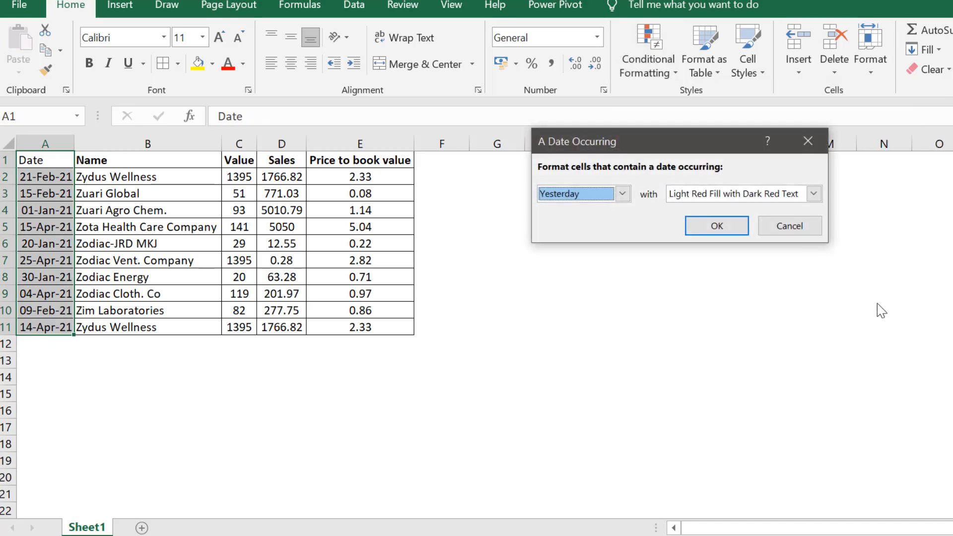
click(570, 196)
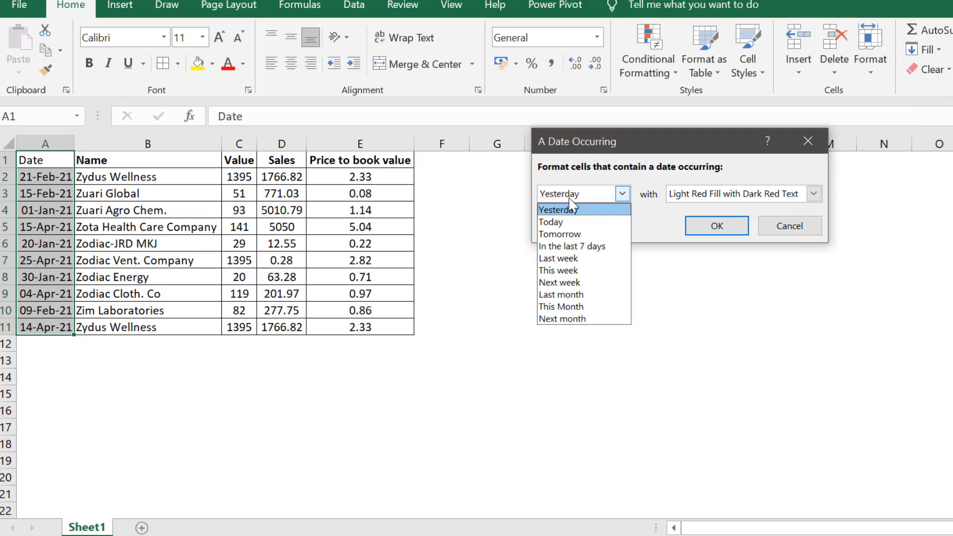
click(576, 306)
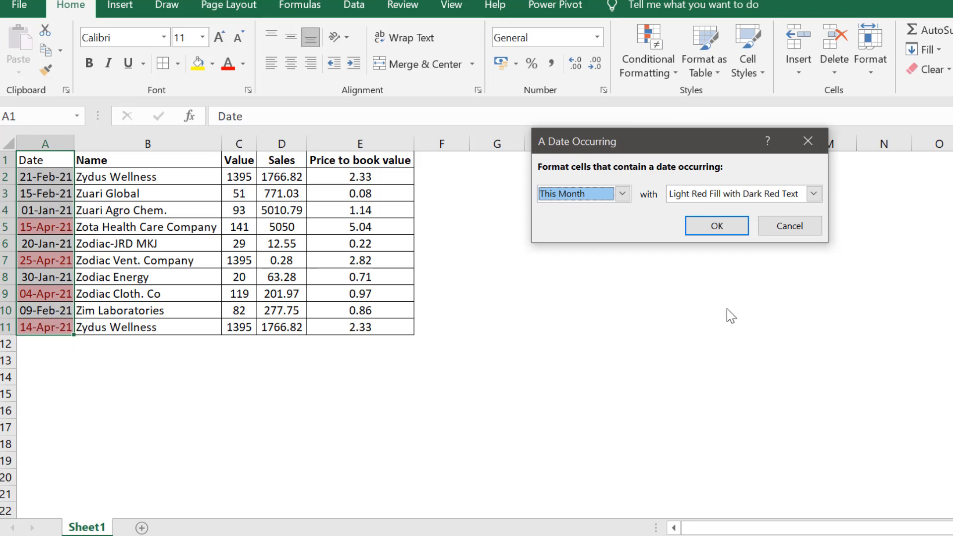
click(718, 230)
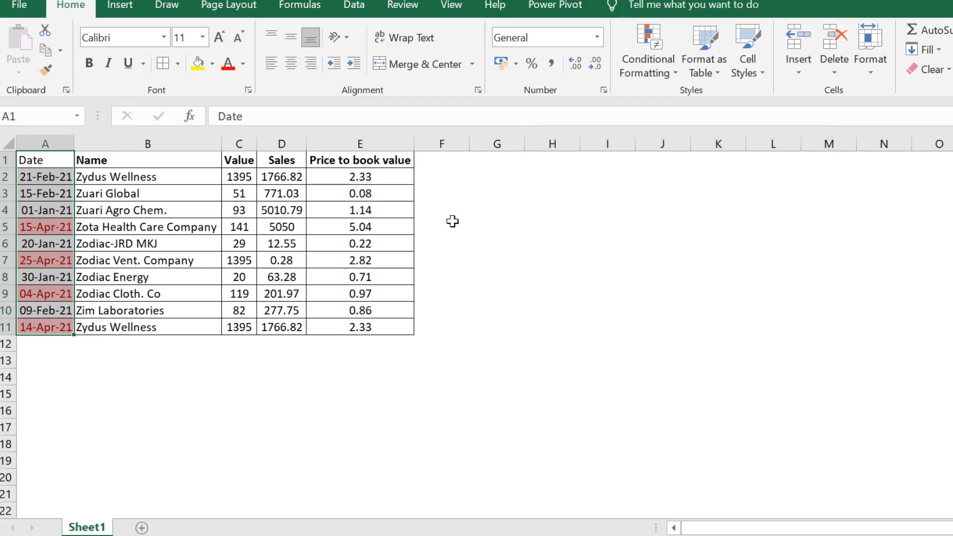
click(285, 296)
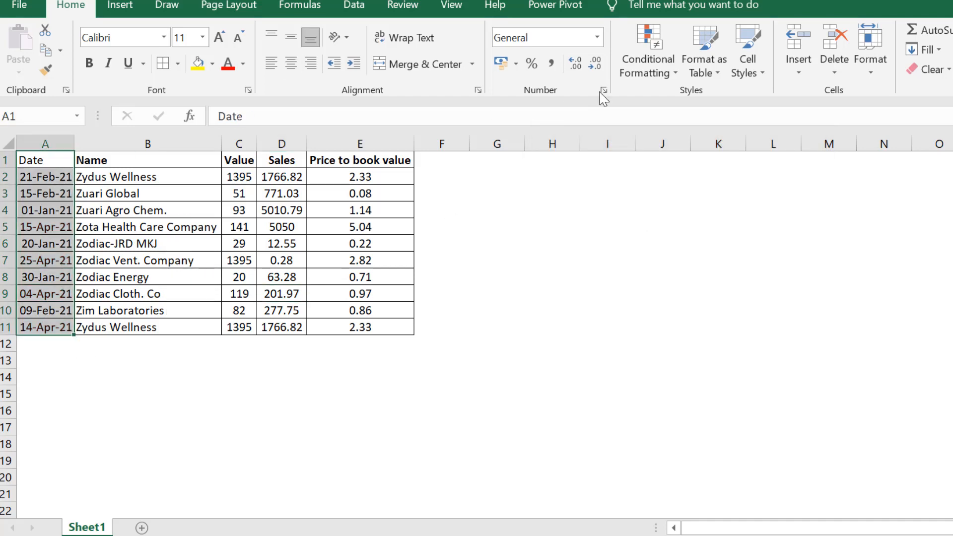
click(645, 58)
mouse_move(699, 112)
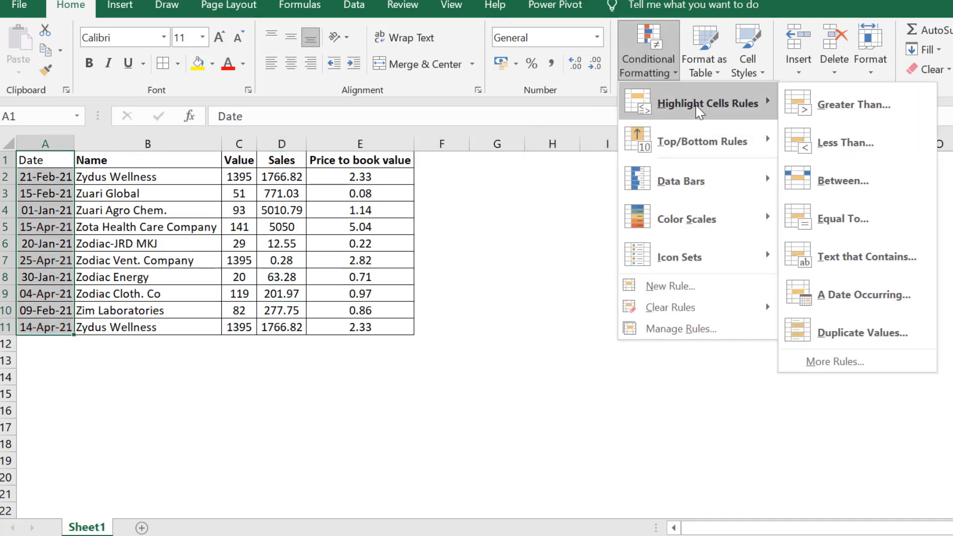
click(324, 314)
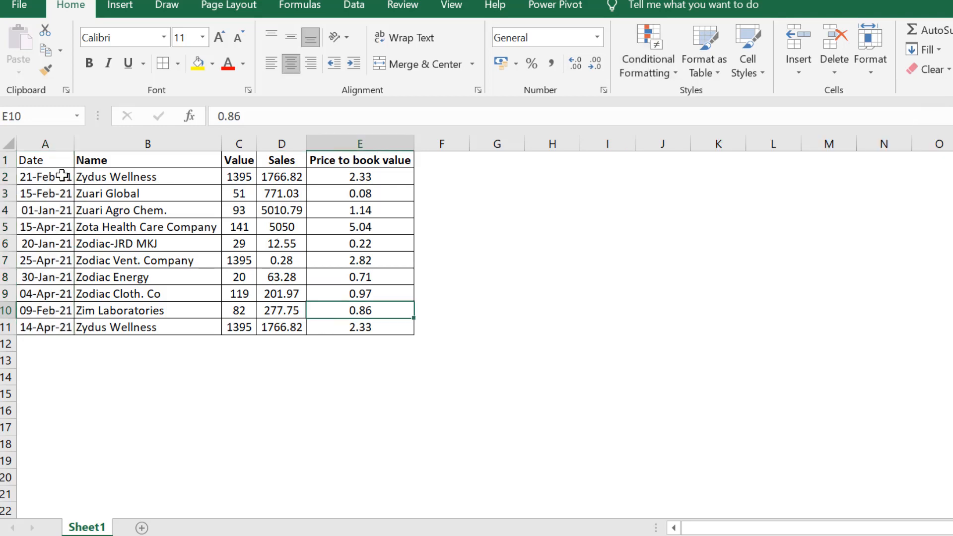
Highlight duplicate values across the whole table A1:E11 with Light Red Fill with Dark Red Text
drag(48, 158, 383, 326)
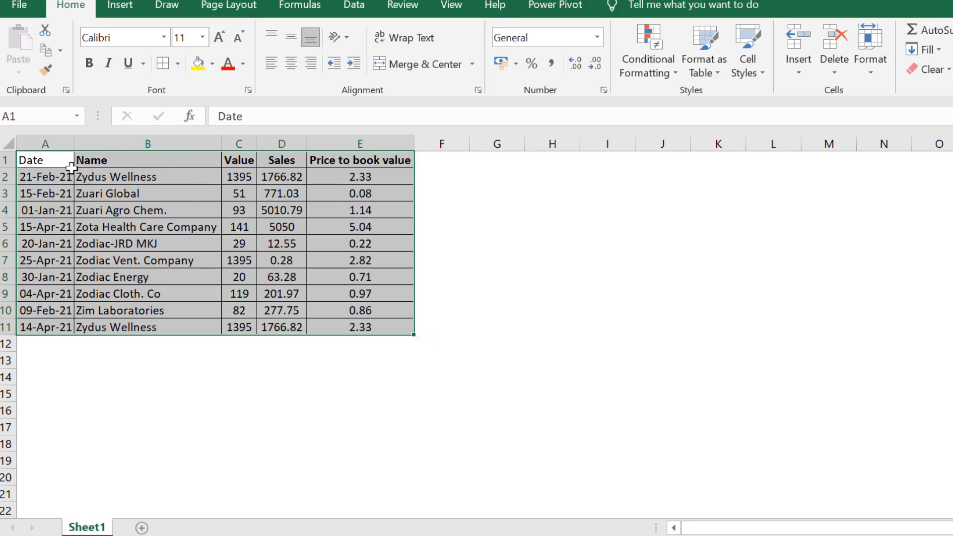
click(648, 69)
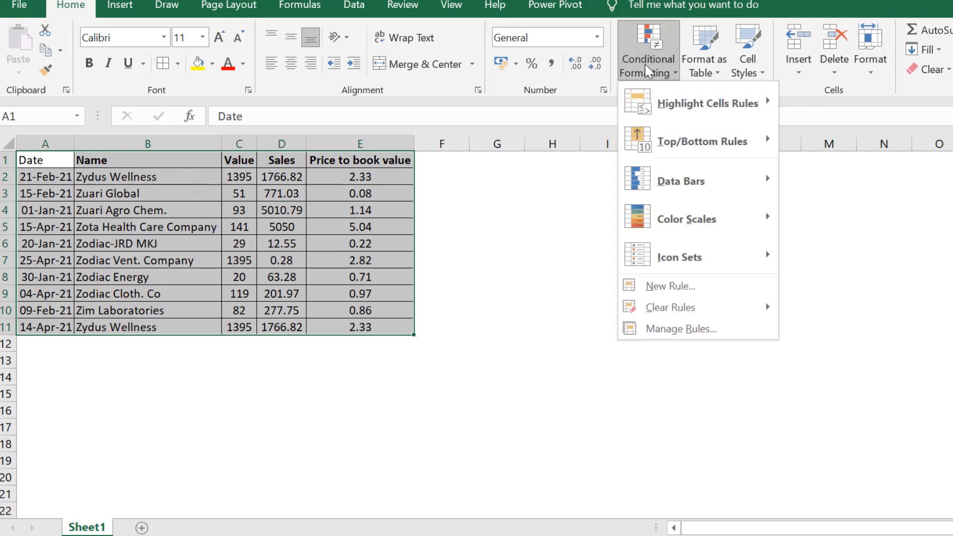
mouse_move(657, 98)
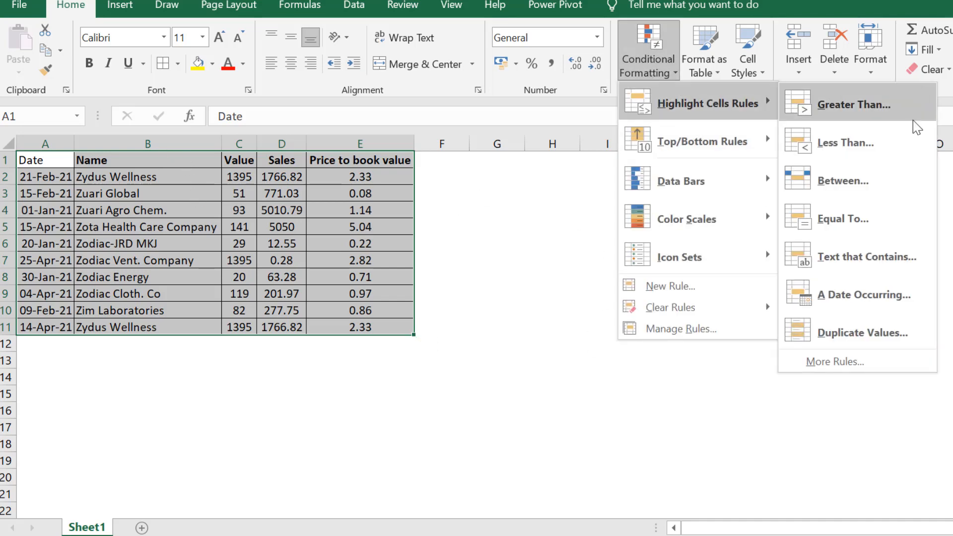
click(857, 331)
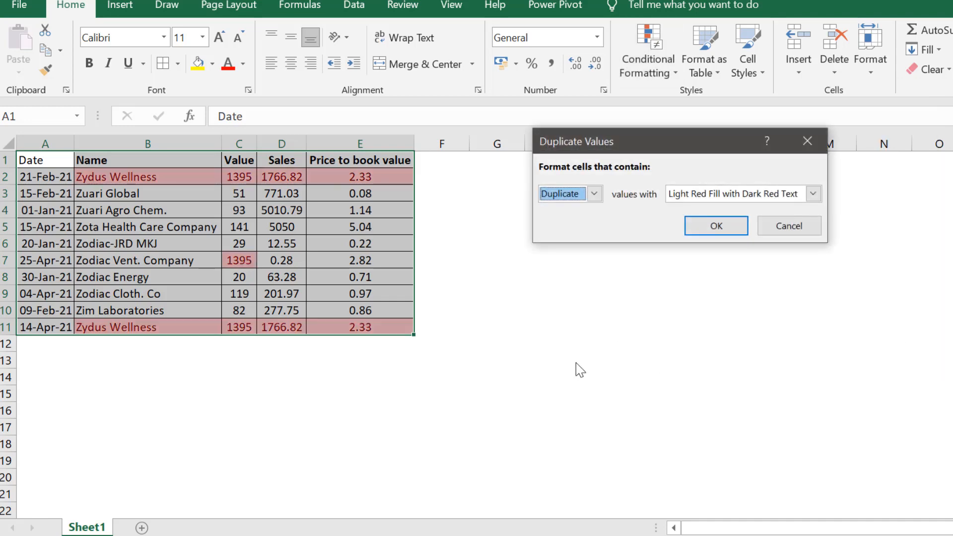
click(716, 227)
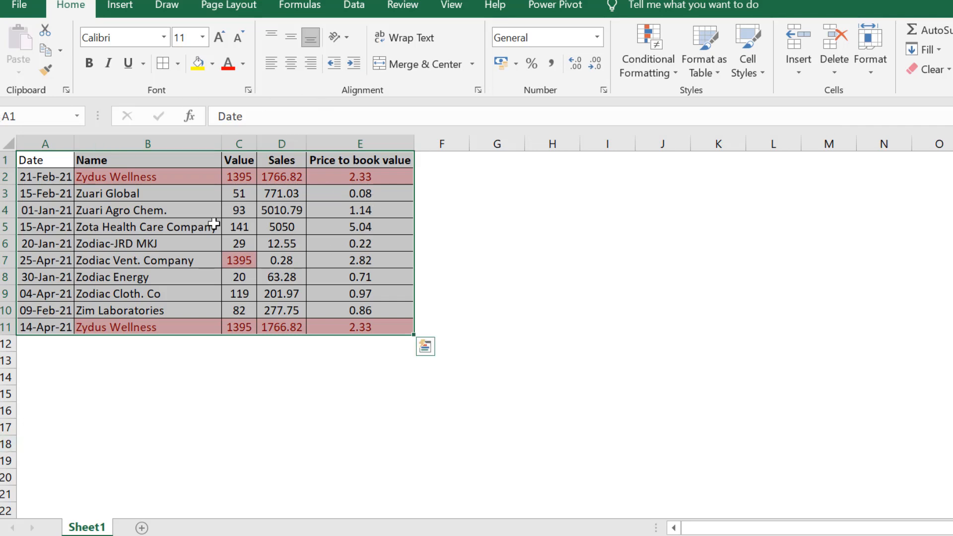
Examine the highlighted duplicate entries in the Name, Value, Sales and Price to book value columns
click(106, 178)
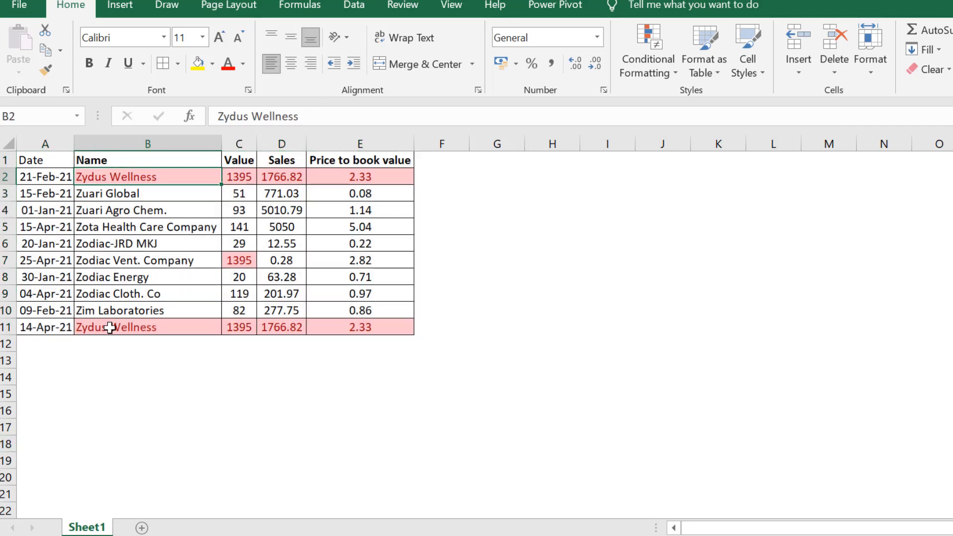
ctrl+click(110, 328)
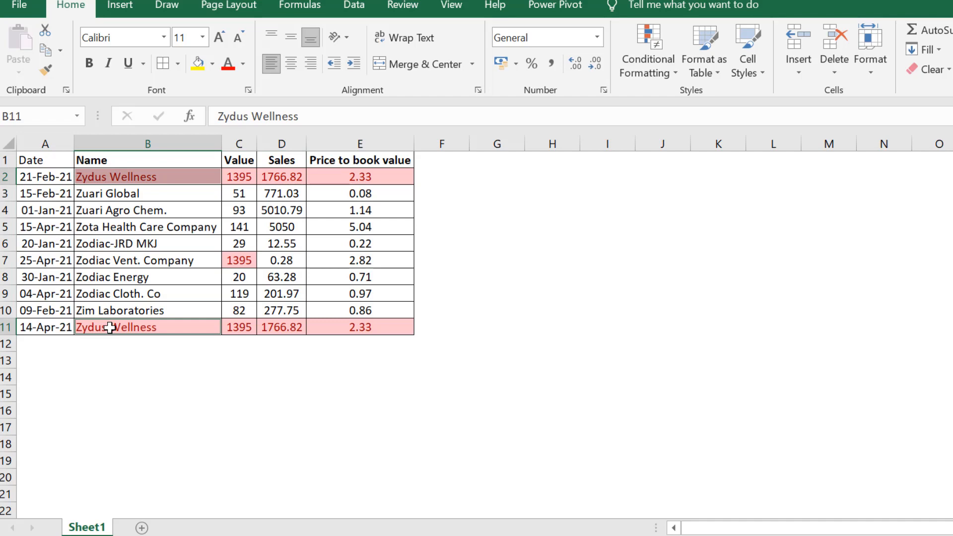
click(243, 170)
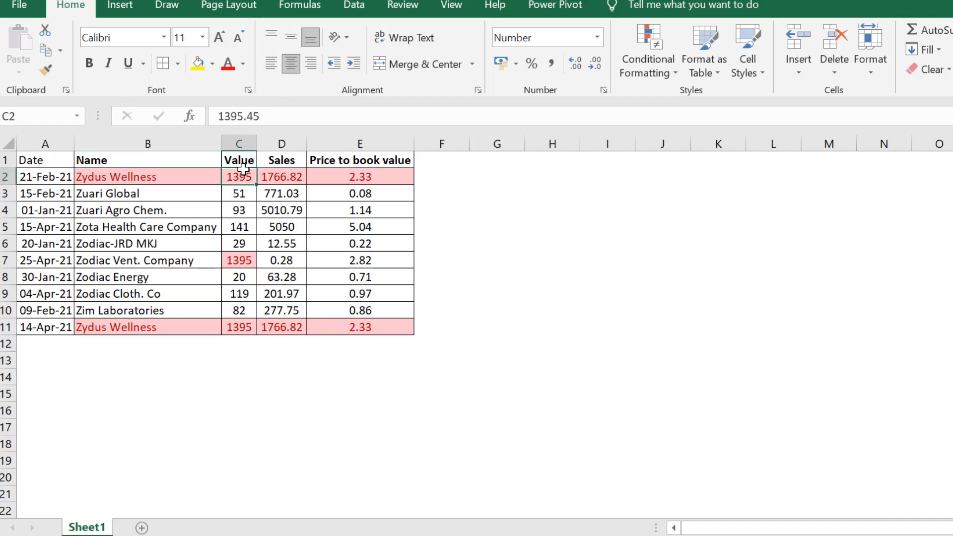
click(234, 330)
click(249, 257)
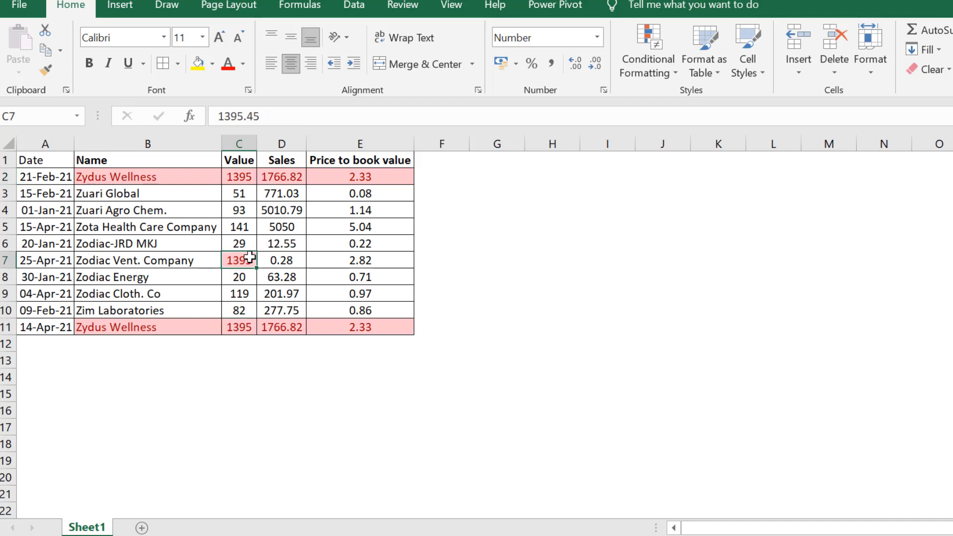
click(293, 178)
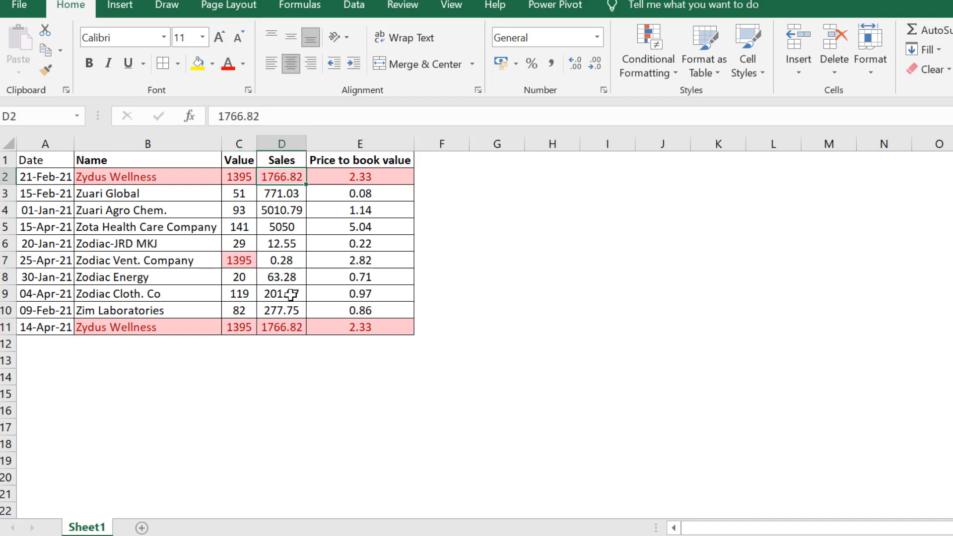
click(292, 330)
click(381, 177)
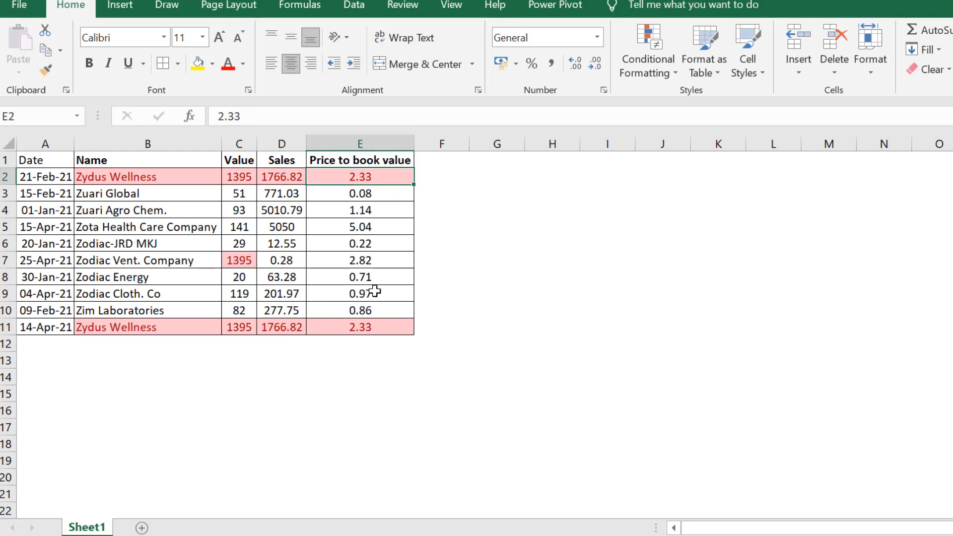
click(362, 326)
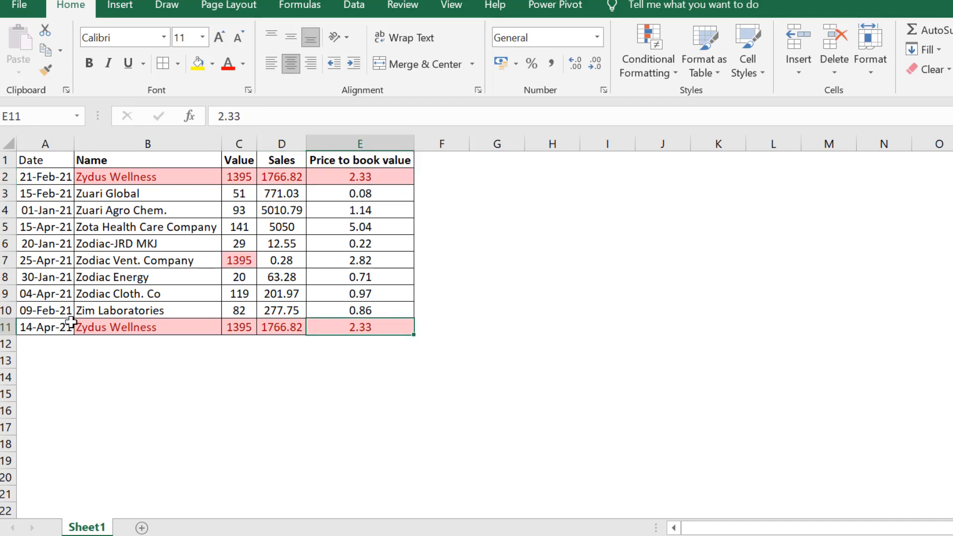
Undo the duplicate values highlight rule on the table
click(106, 293)
key(ctrl+z)
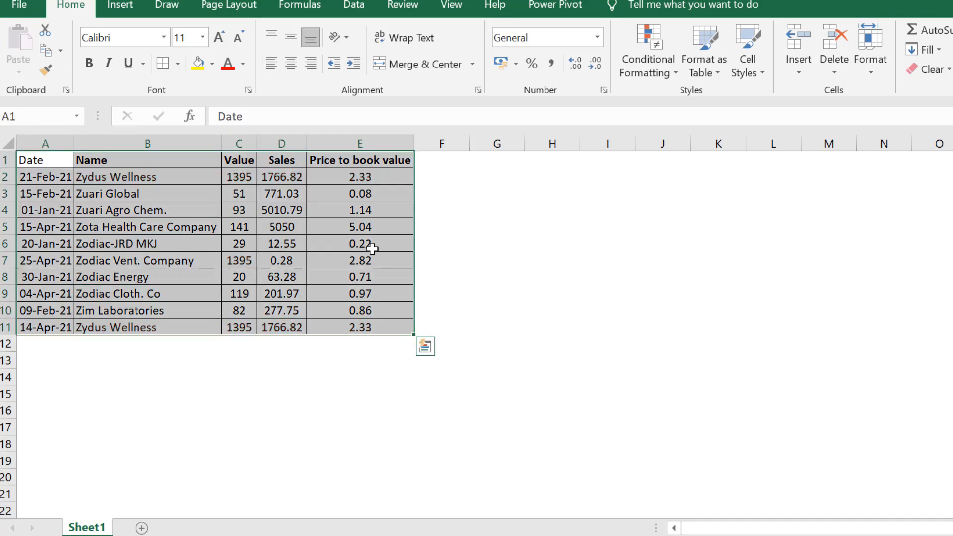
click(629, 77)
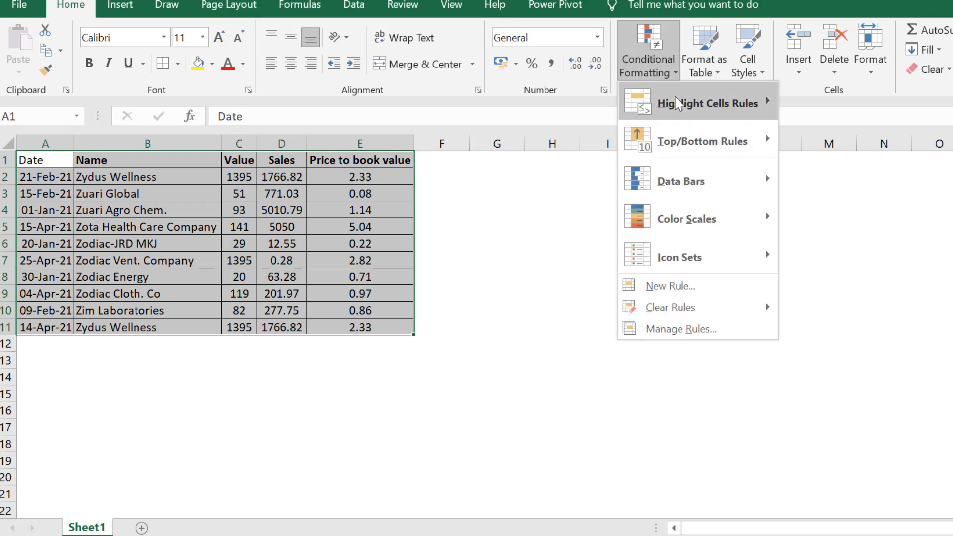
mouse_move(674, 96)
click(872, 365)
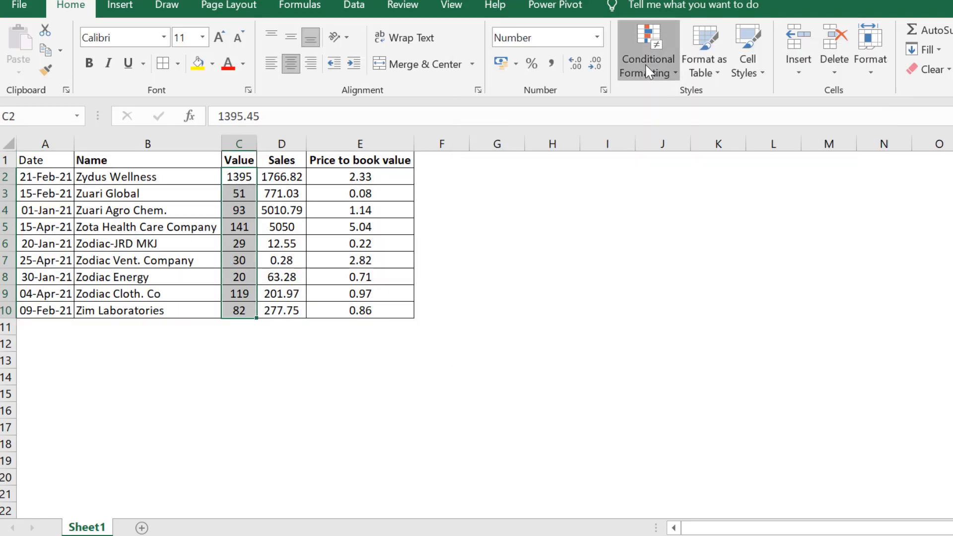
Highlight the top 4 items in the Value cells C2:C10 with Light Red Fill with Dark Red Text
click(648, 54)
mouse_move(703, 146)
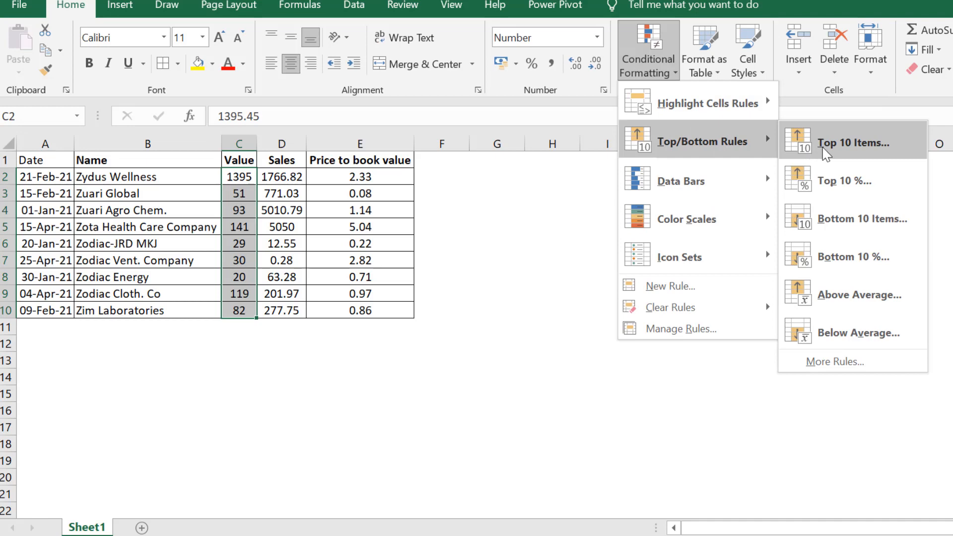
click(822, 145)
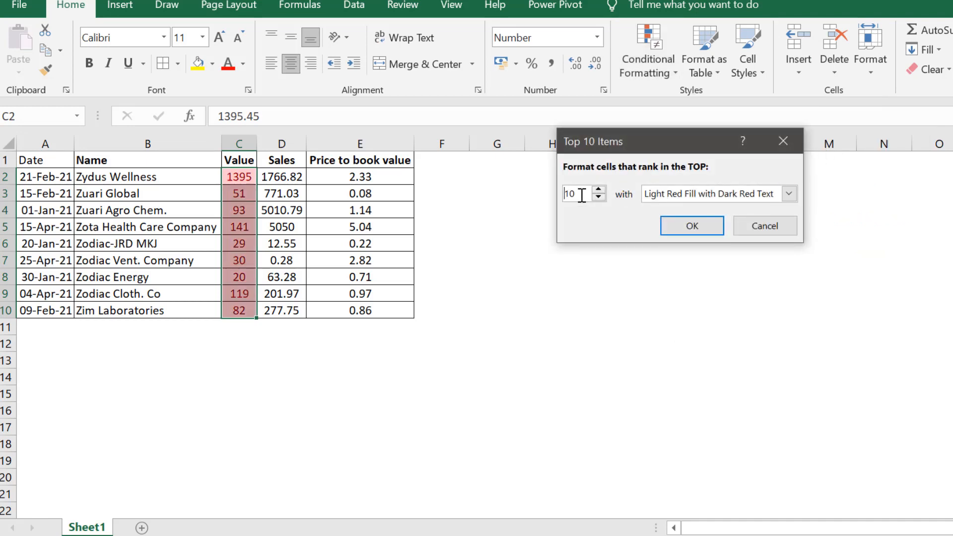
drag(581, 195, 539, 202)
text(4)
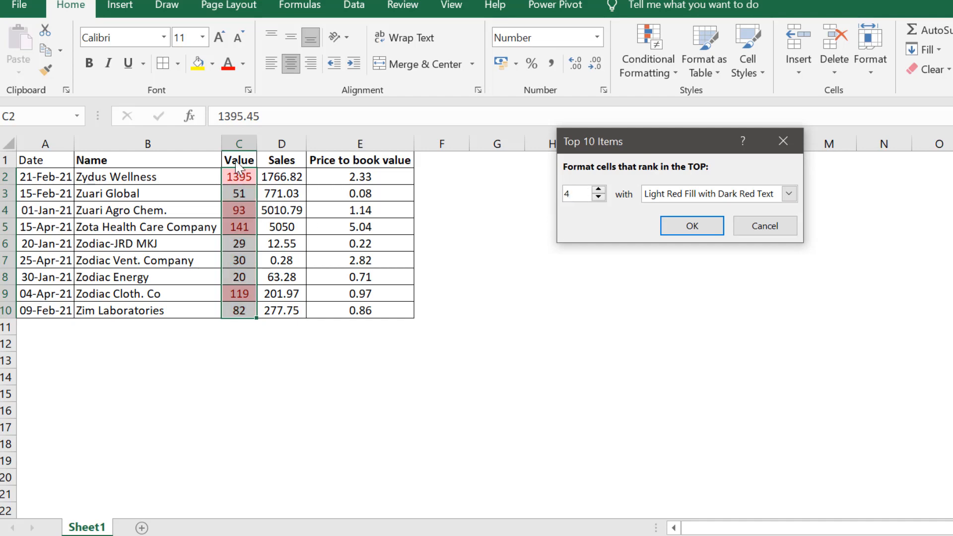
click(688, 225)
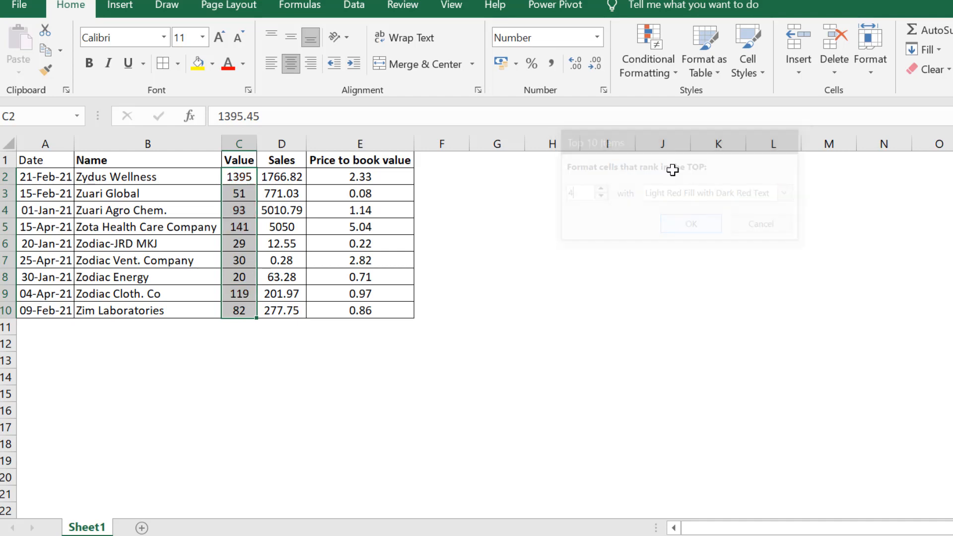
Highlight the bottom 3 items in the Value cells C2:C10 with Light Red Fill with Dark Red Text, and undo the rule
click(648, 58)
mouse_move(704, 145)
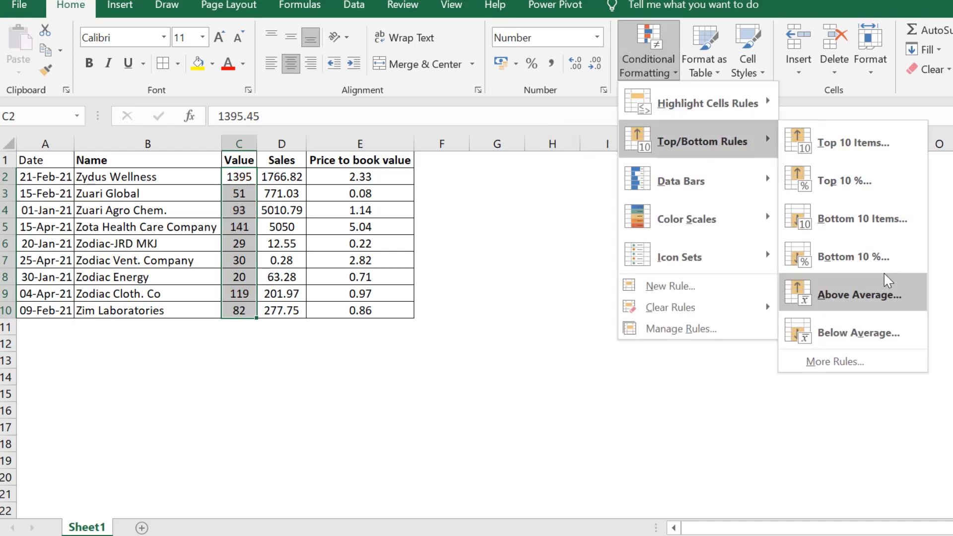
click(844, 219)
drag(580, 194, 530, 194)
text(3)
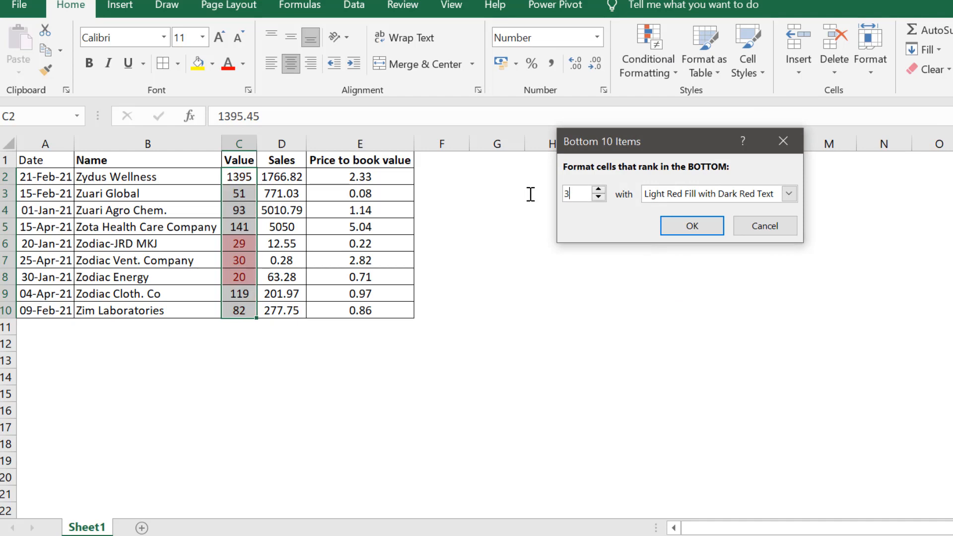
key(Return)
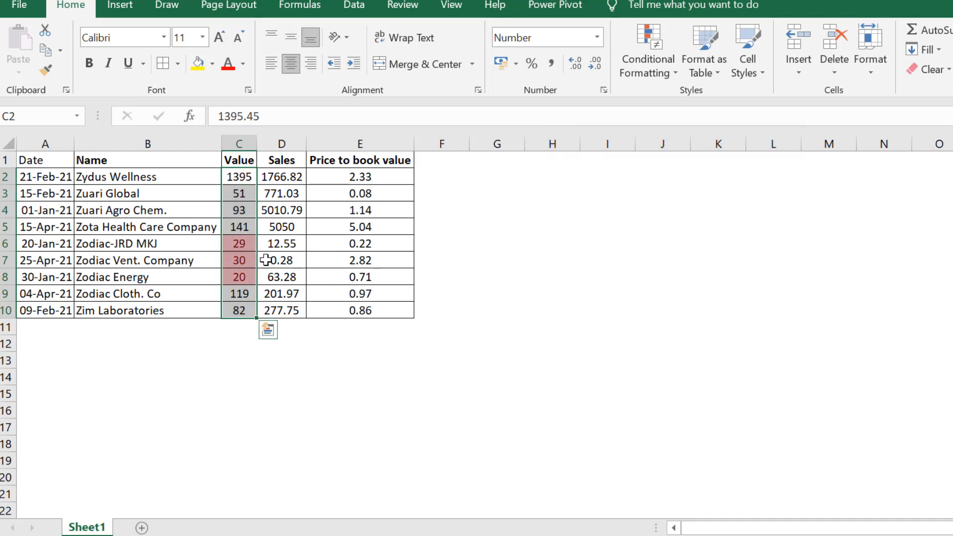
key(ctrl+z)
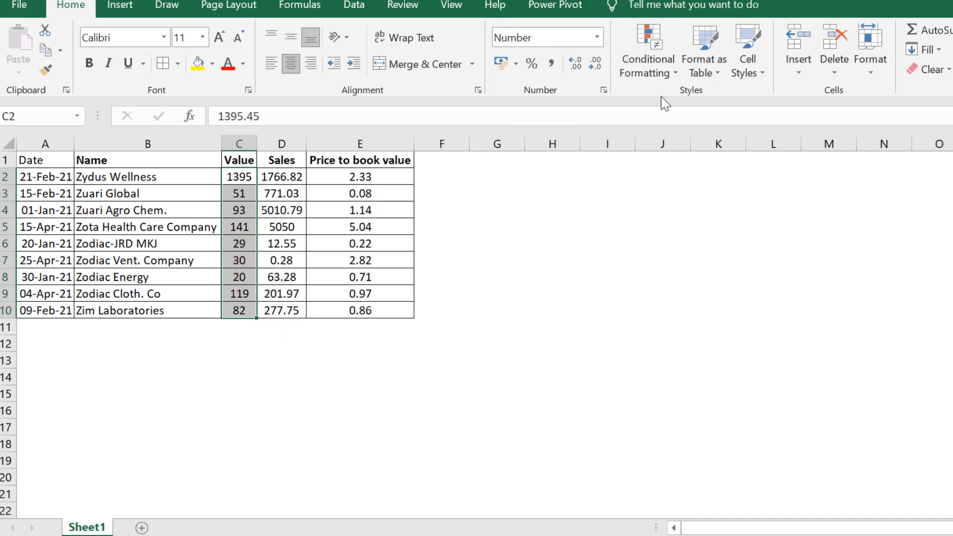
Try a top 30% rule on the Value cells C2:C10 with Light Red Fill with Dark Red Text, and cancel it
click(654, 68)
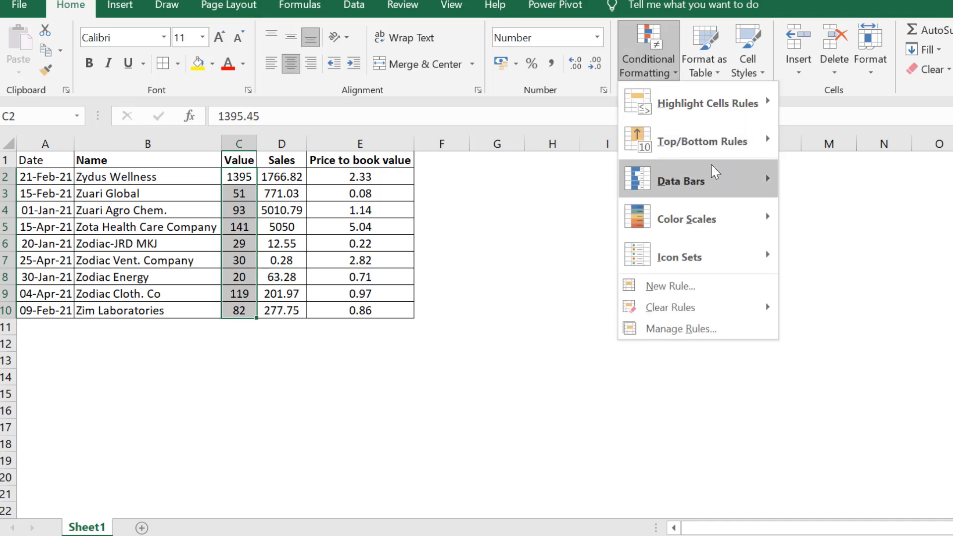
mouse_move(774, 154)
click(841, 171)
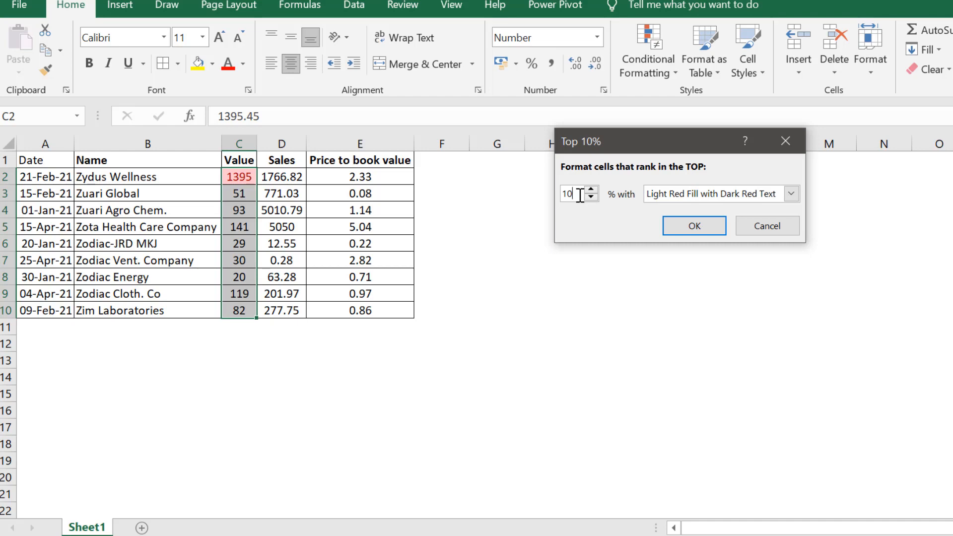
drag(580, 195, 563, 197)
text(5)
key(BackSpace)
text(30)
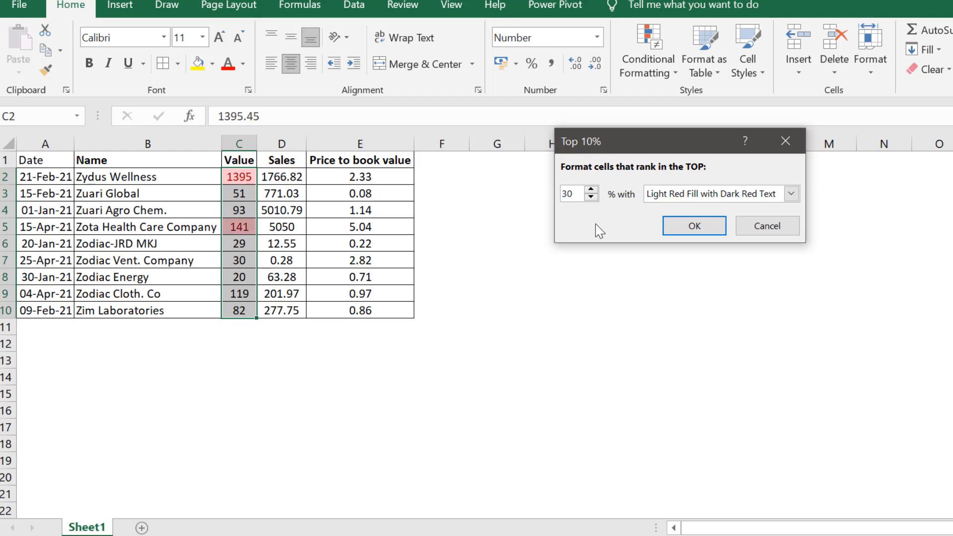
key(Escape)
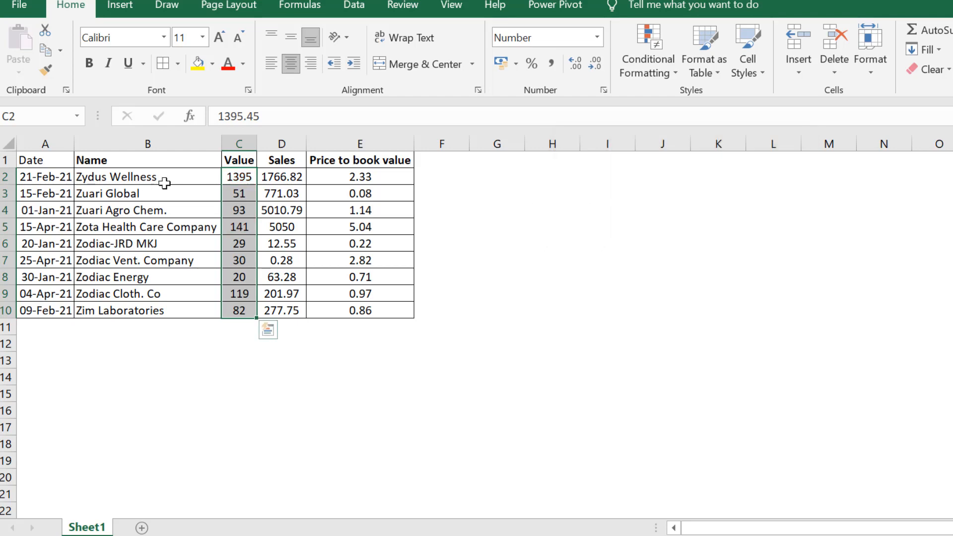
Enter 9 in cell G2 and 5% in cell H2
click(233, 180)
key(ctrl+shift+Down)
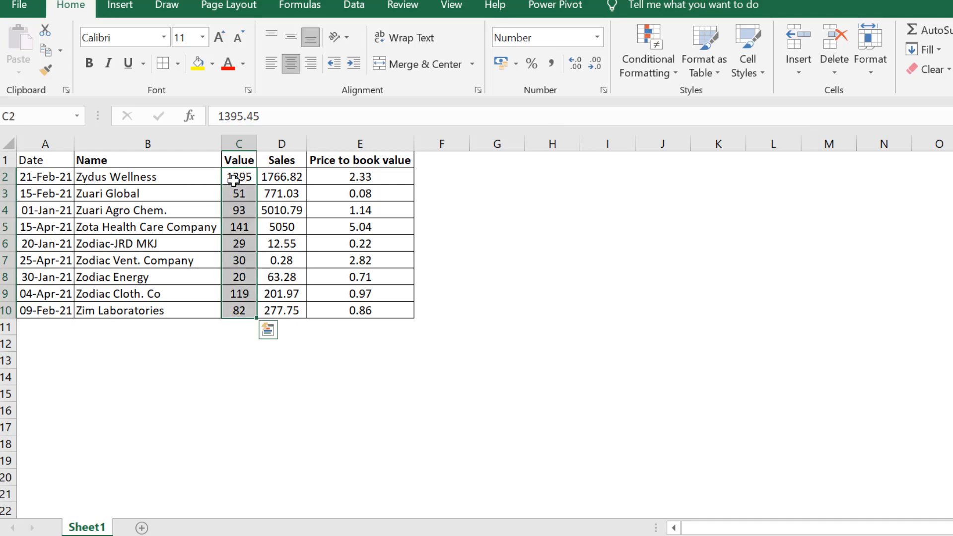
key(Right)
key(Right)
key(Right)
key(Right)
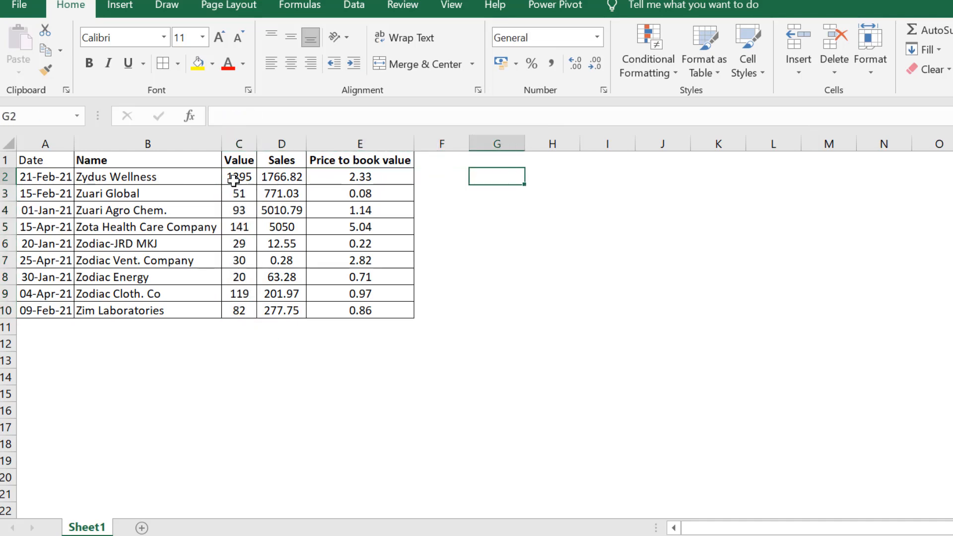
text(9)
key(Tab)
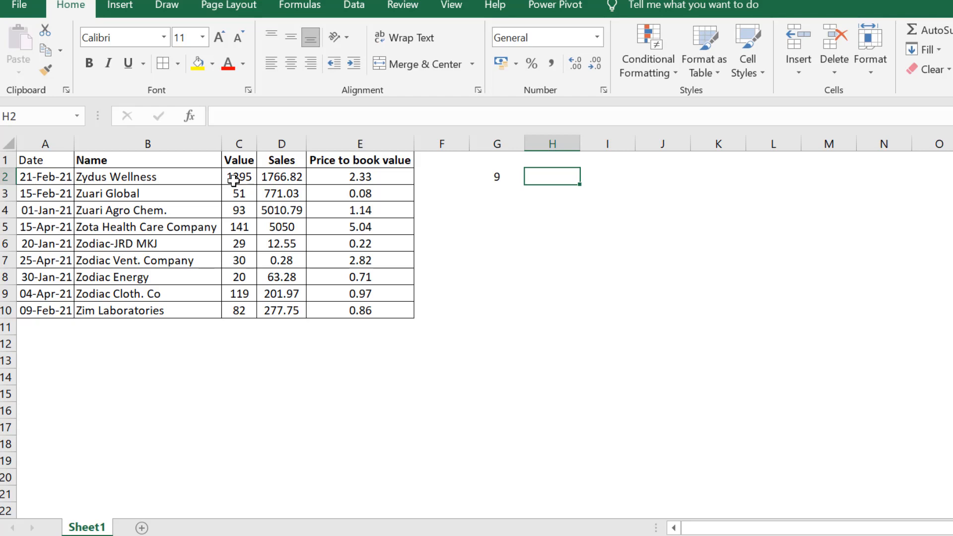
text(5)
key(Return)
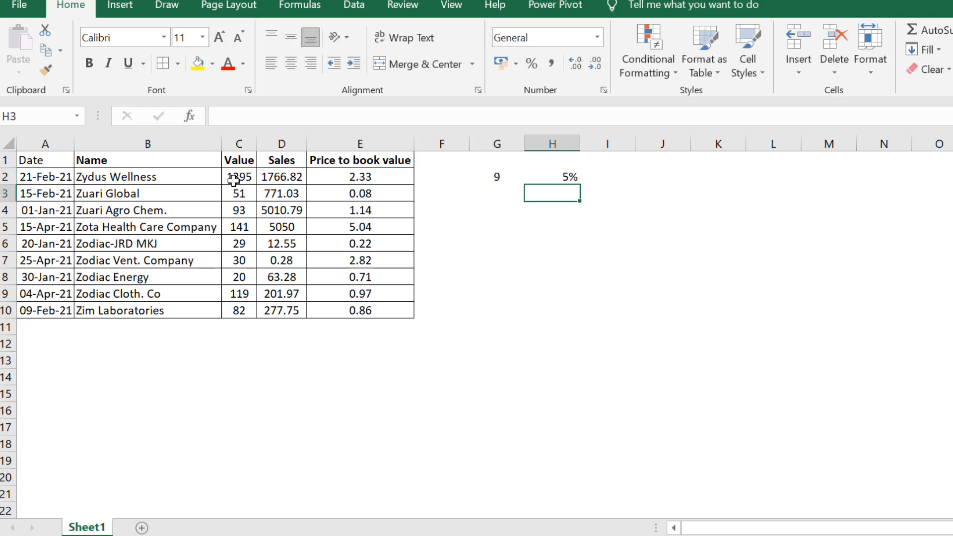
Calculate the product in I2 with the formula =H2*G2 and enter 1 in J2
key(Up)
key(Right)
text(=)
key(Left)
text(*)
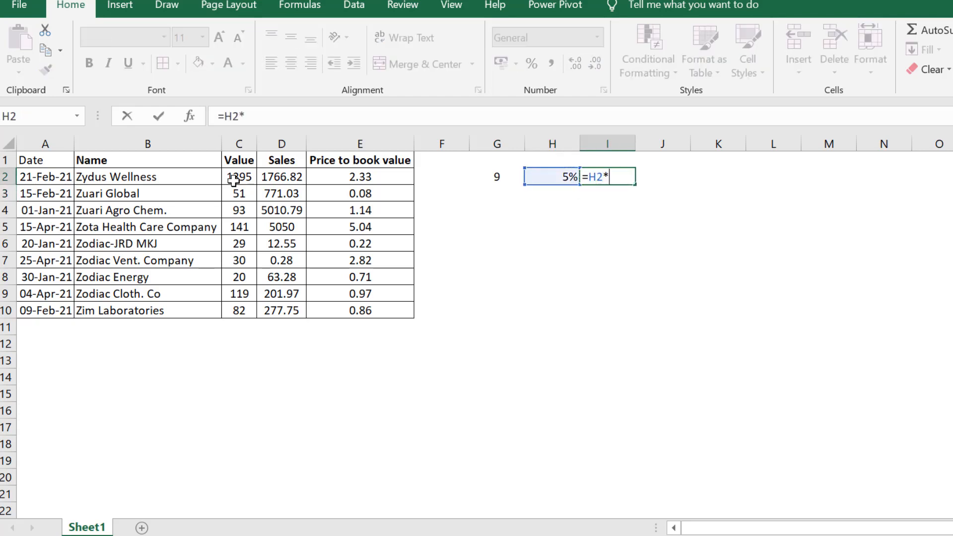
key(Left)
key(Left)
key(Return)
key(Up)
key(Right)
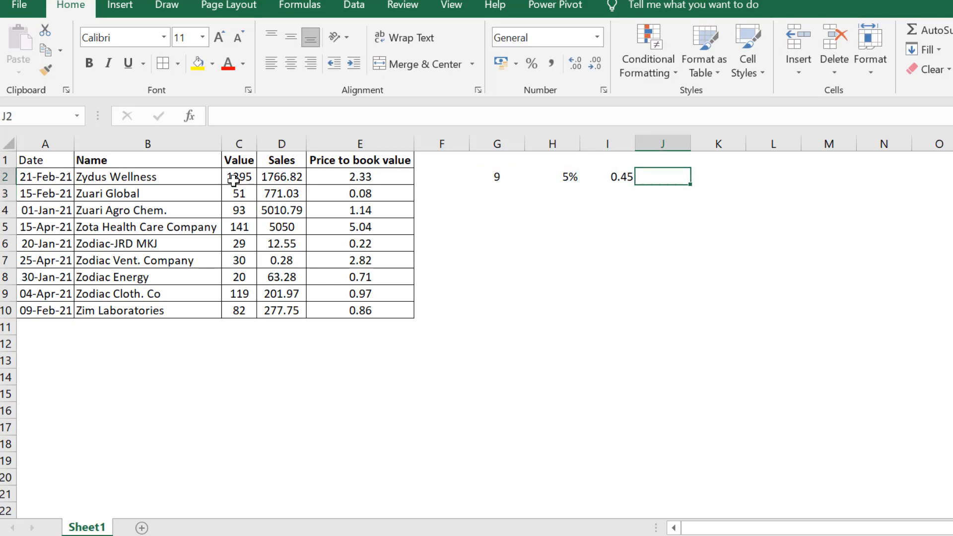
text(1)
key(Return)
Enter 9 in cell G3 and 30% in cell H3
key(Left)
key(Left)
key(Left)
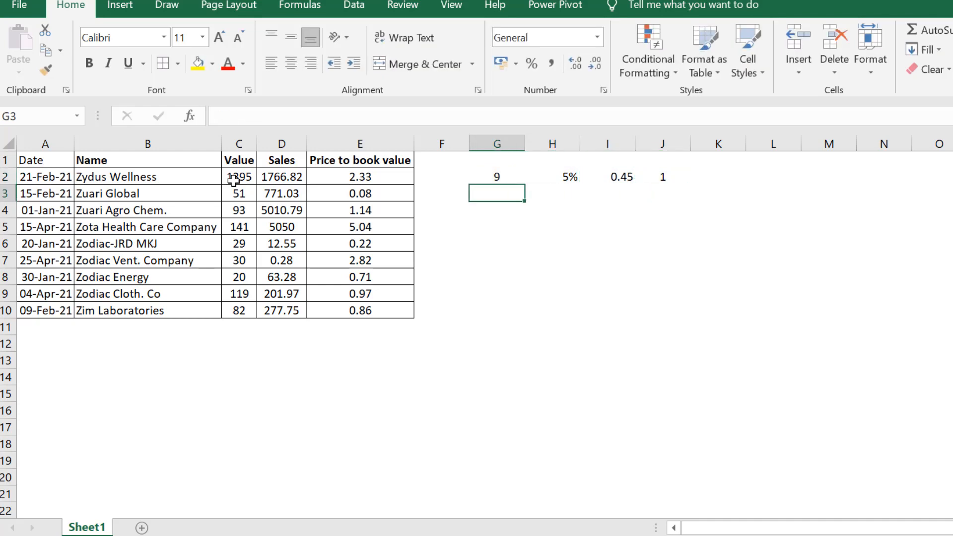
text(9)
key(Tab)
text(3)
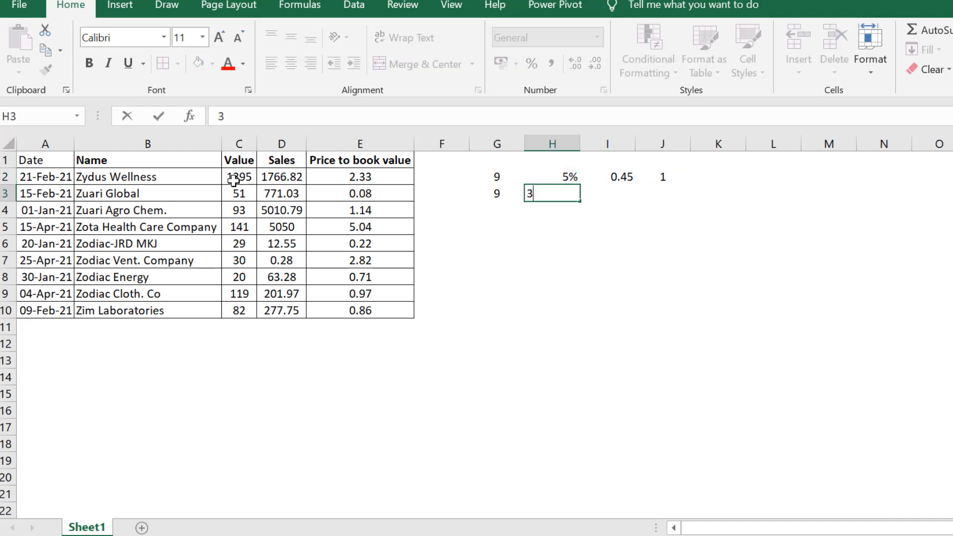
key(Tab)
Calculate the product in I3 with the formula =H3*G3 and enter 2 in J3
text(=)
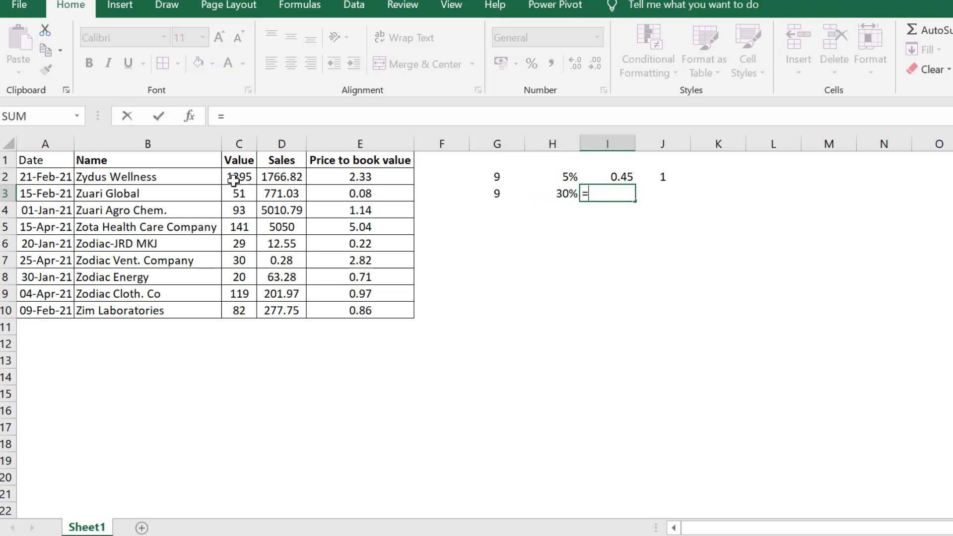
key(Left)
text(*)
key(Left)
key(Left)
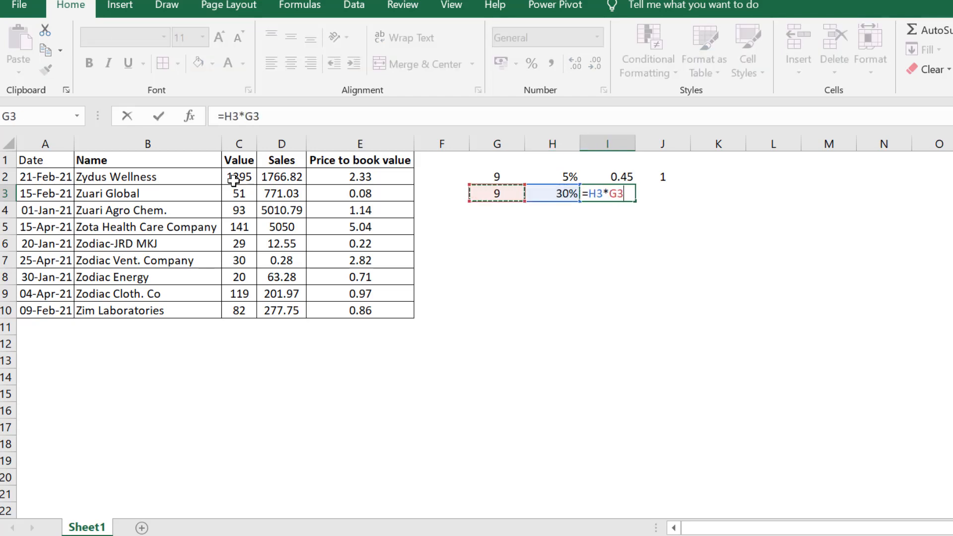
key(Tab)
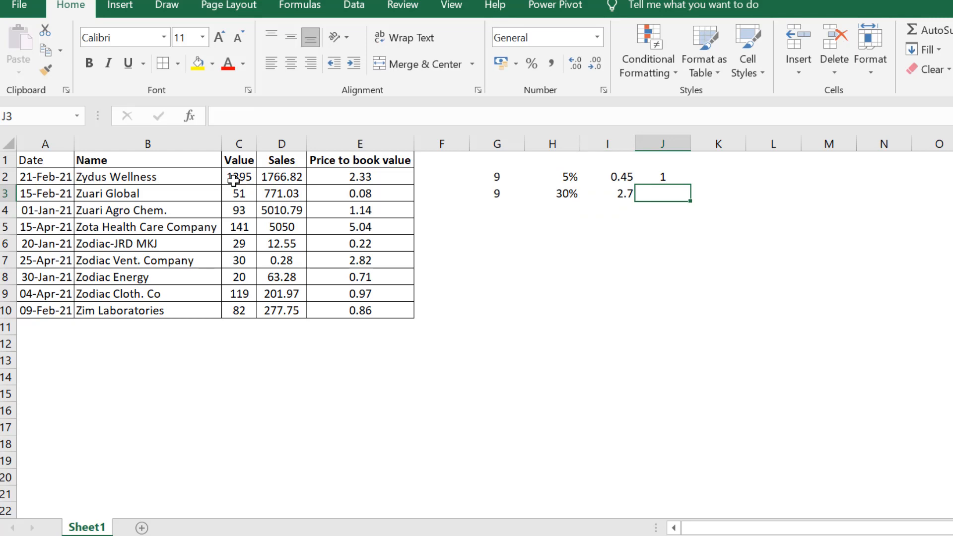
text(2)
key(Return)
Enter 9 in cell G4 and 50% in cell H4
key(Left)
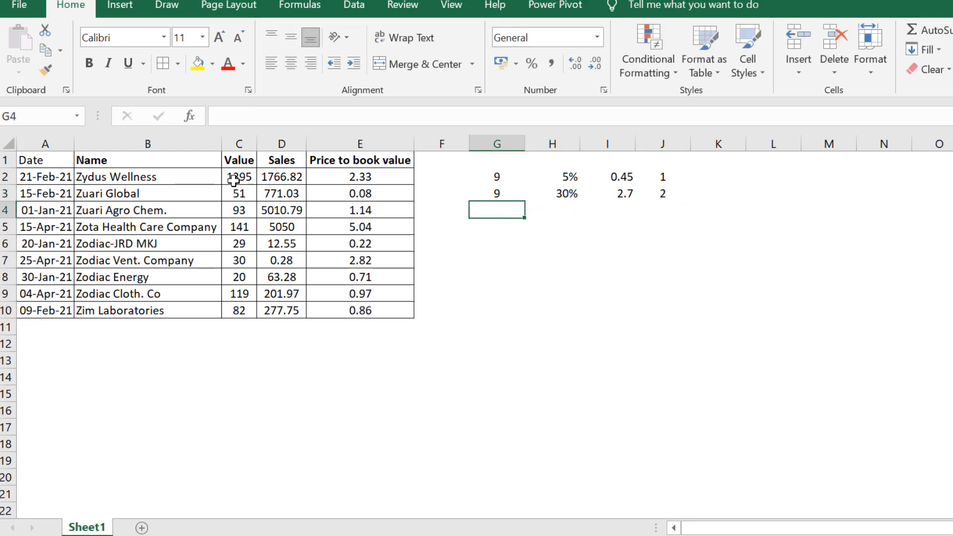
text(9)
key(Tab)
text(50)
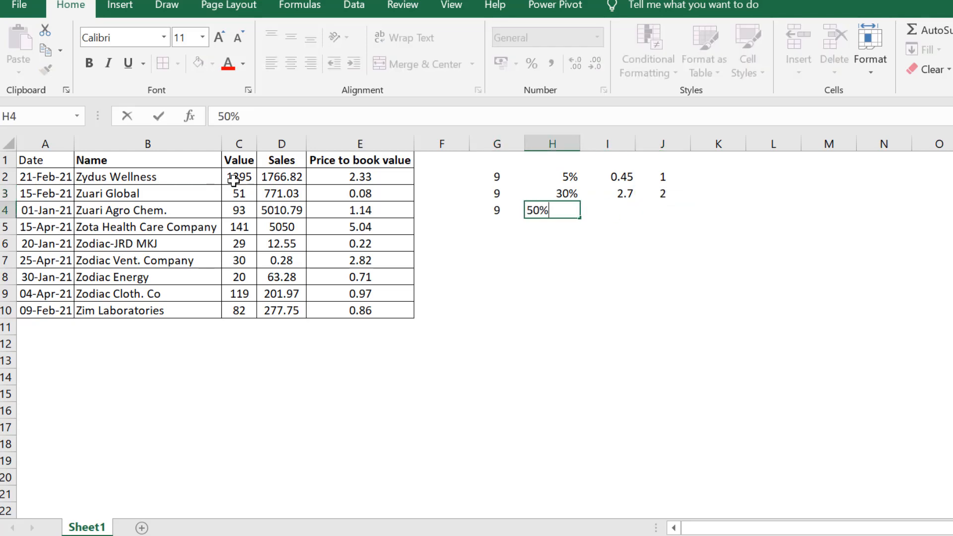
Copy the product formula down from I3 into I4 and enter 4 in J4
key(Tab)
key(ctrl+d)
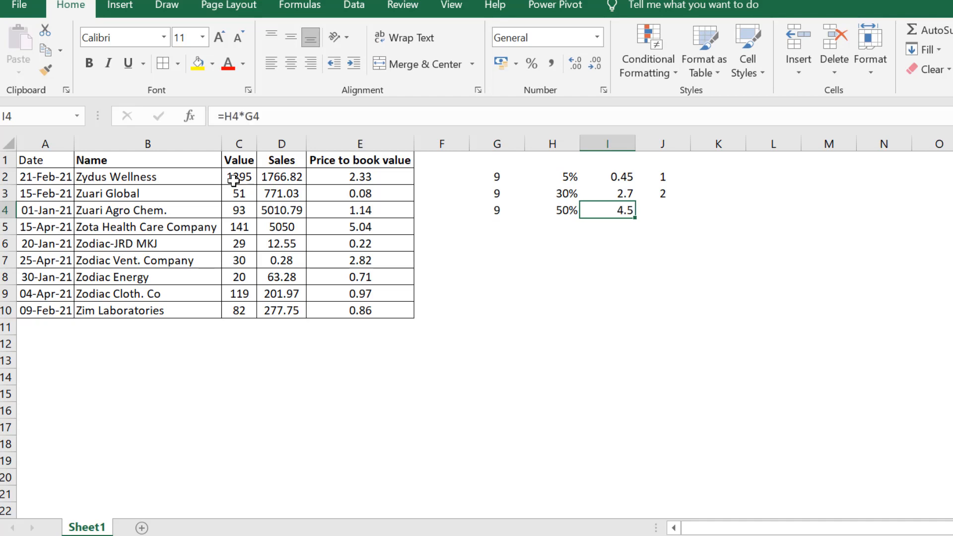
key(Tab)
text(4)
key(Up)
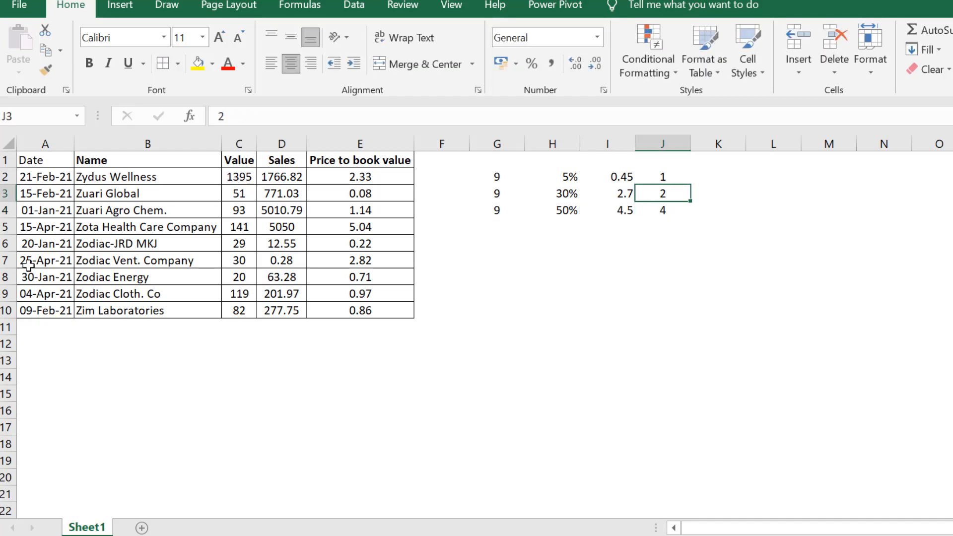
Start a Top 10% rule on the Value cells C2:C10 and preview it at 30%
click(247, 178)
key(ctrl+shift+Down)
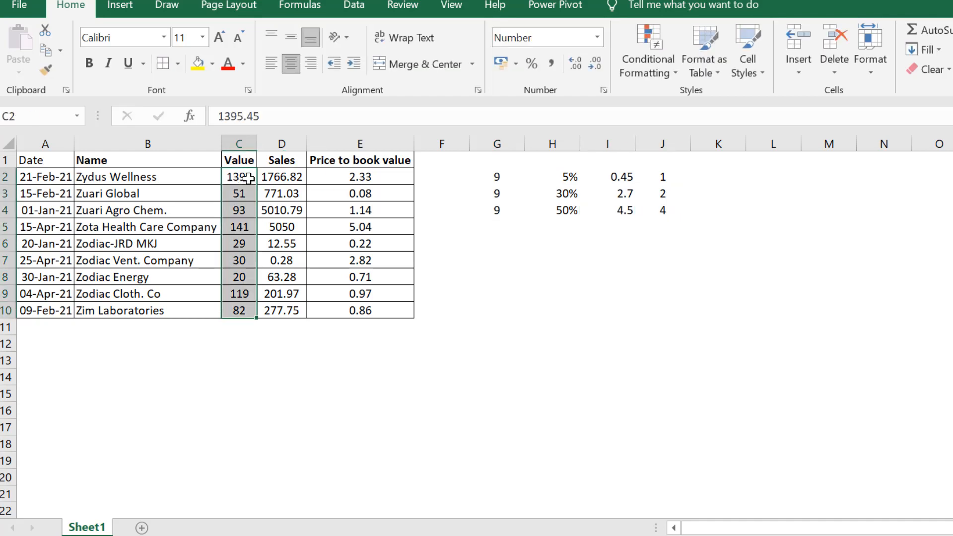
click(644, 65)
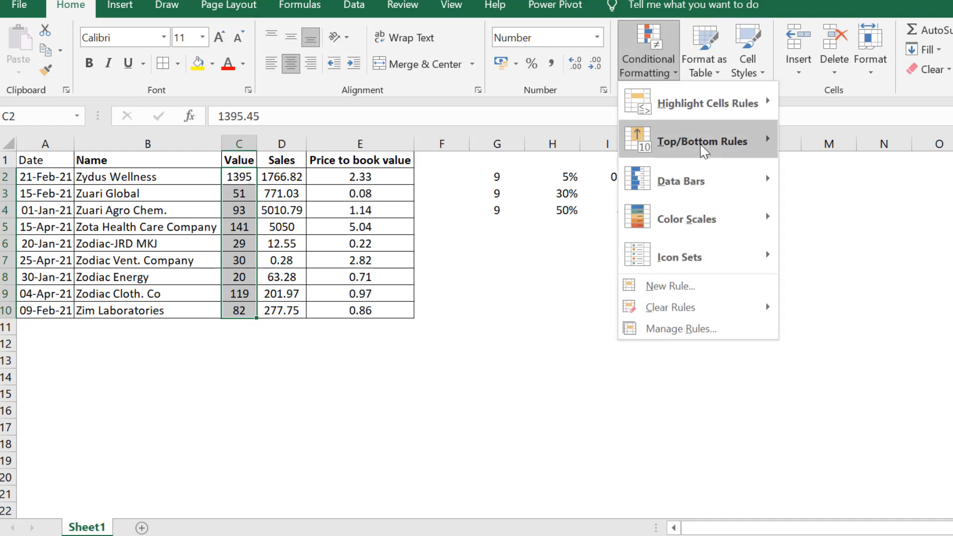
mouse_move(702, 146)
click(835, 173)
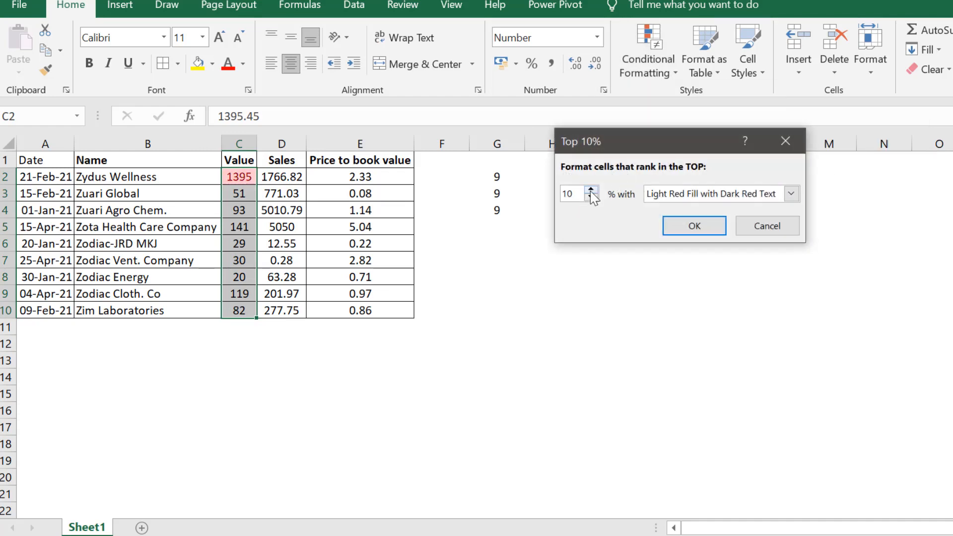
drag(582, 190, 538, 188)
text(30)
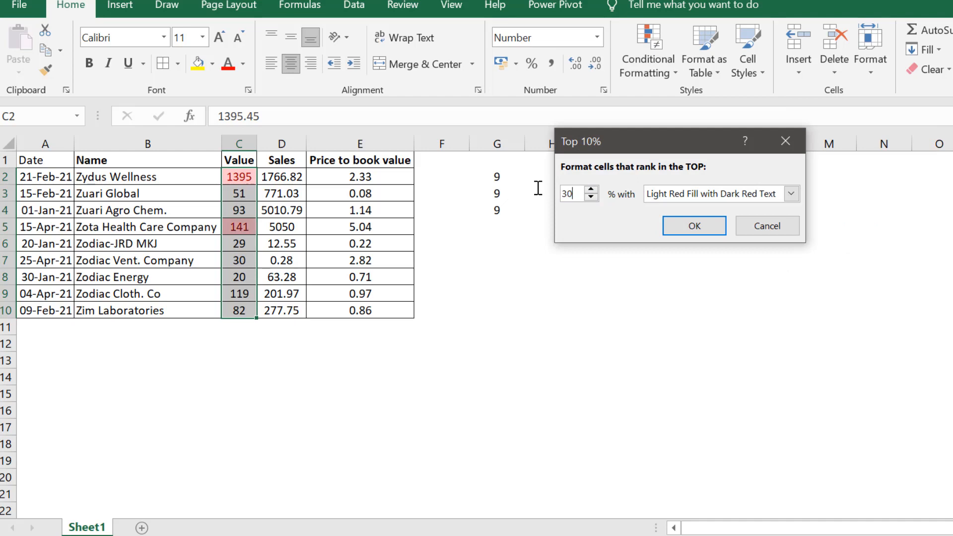
Apply the top-percent rule to the Value cells at 50% with Light Red Fill with Dark Red Text, and undo it
drag(576, 189, 545, 188)
text(50)
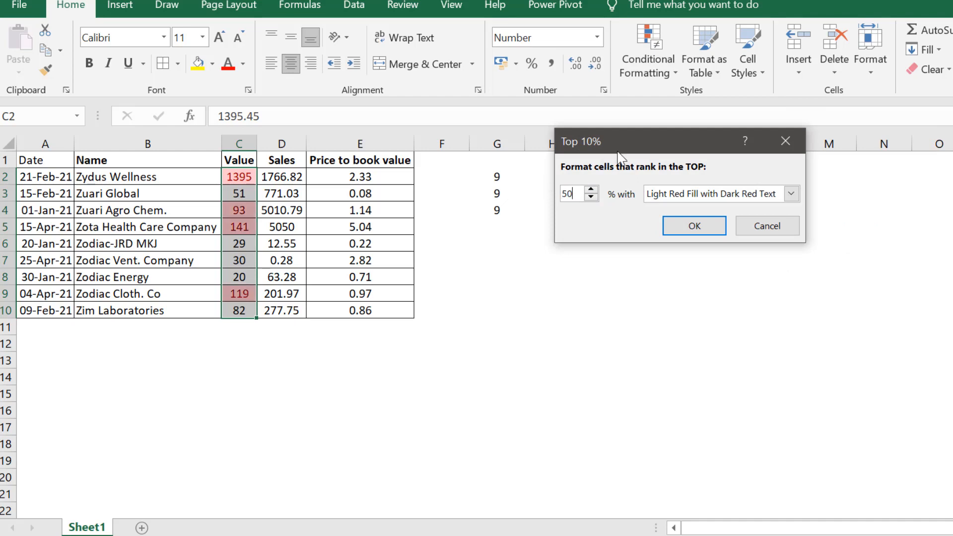
drag(630, 149, 660, 271)
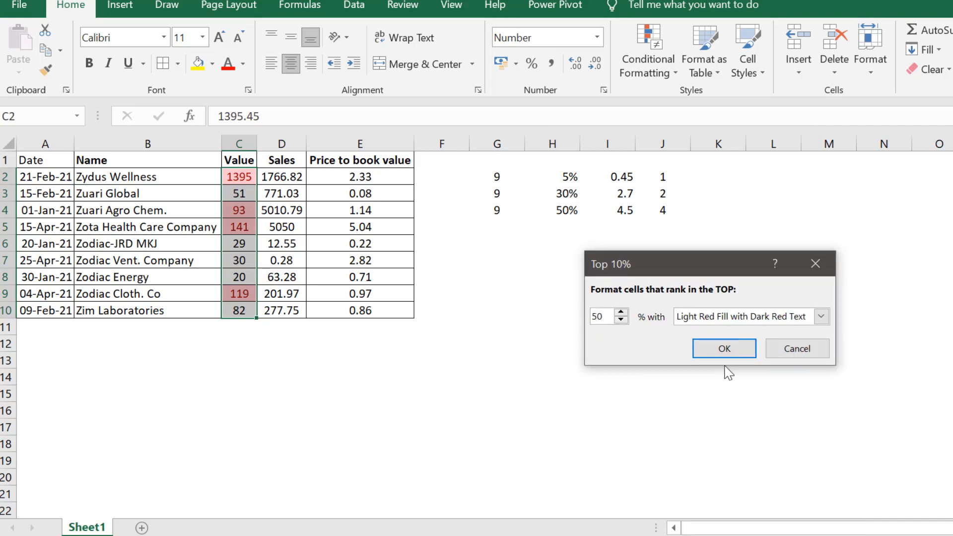
click(742, 348)
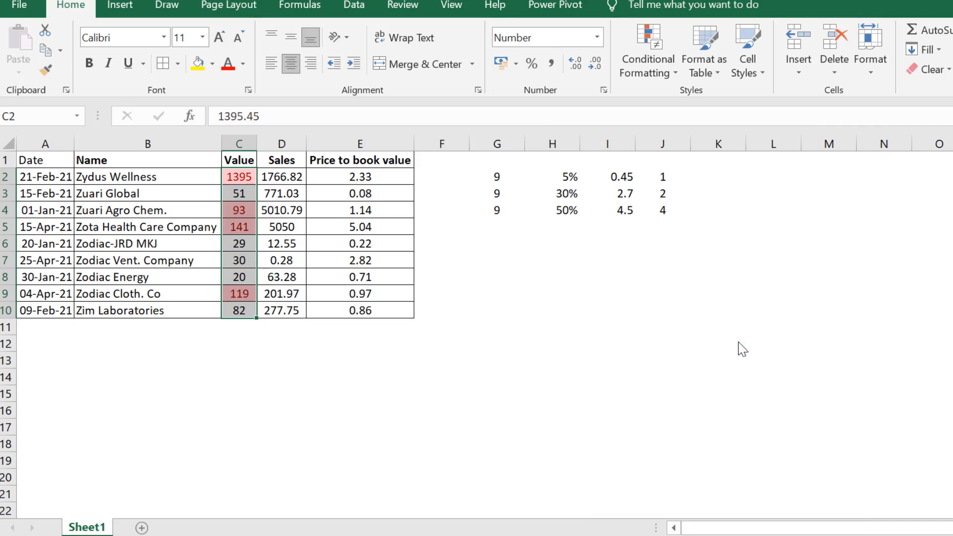
key(ctrl+z)
Apply the purple gradient-fill data bars to the Value cells C2:C10 and widen column C
click(654, 60)
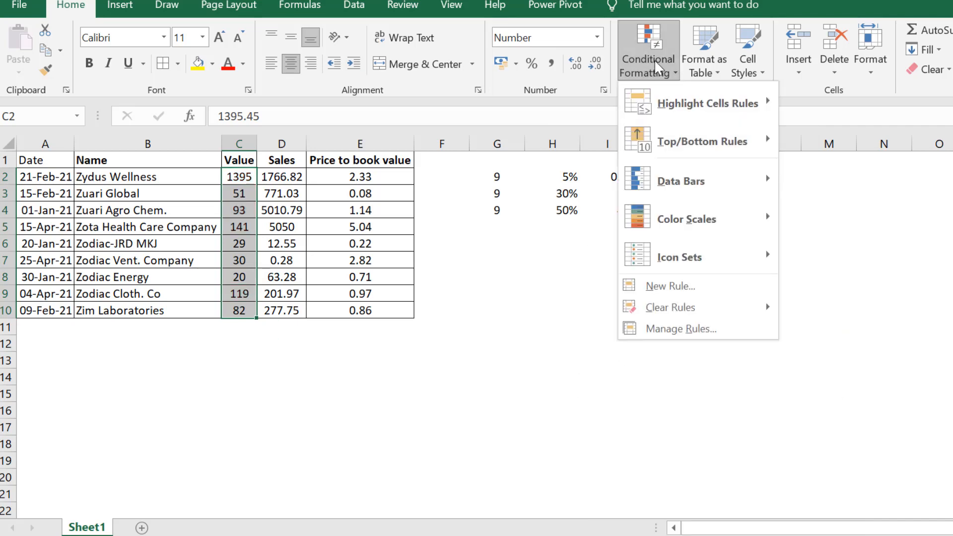
mouse_move(707, 157)
mouse_move(774, 179)
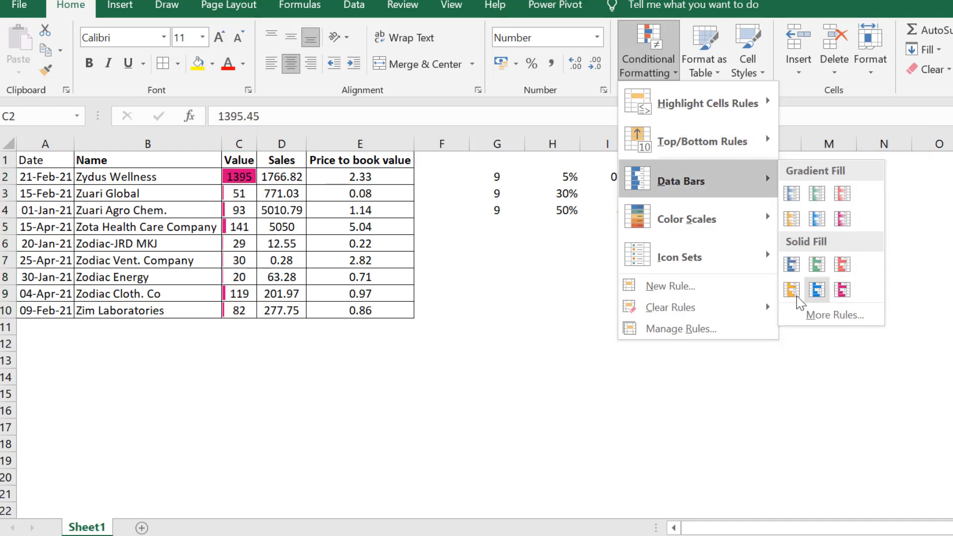
mouse_move(716, 204)
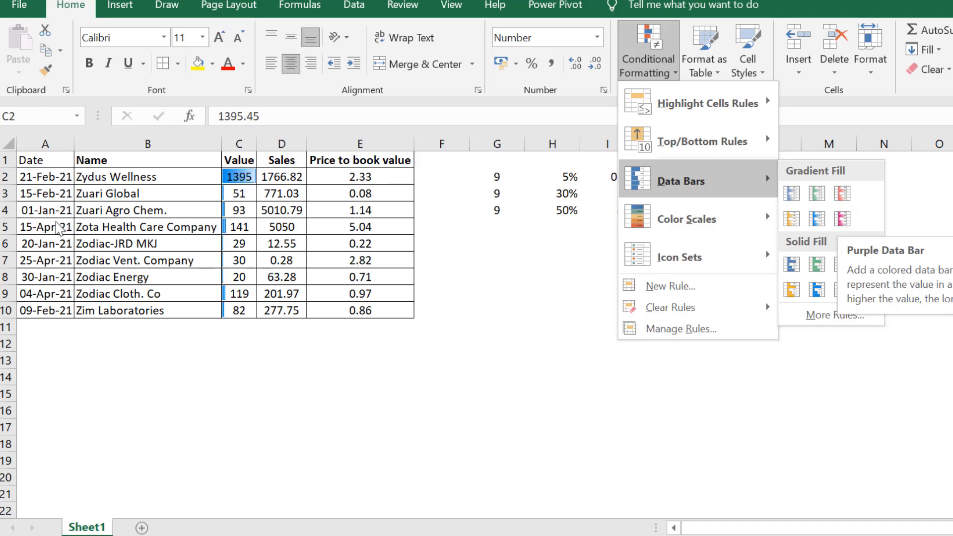
click(843, 221)
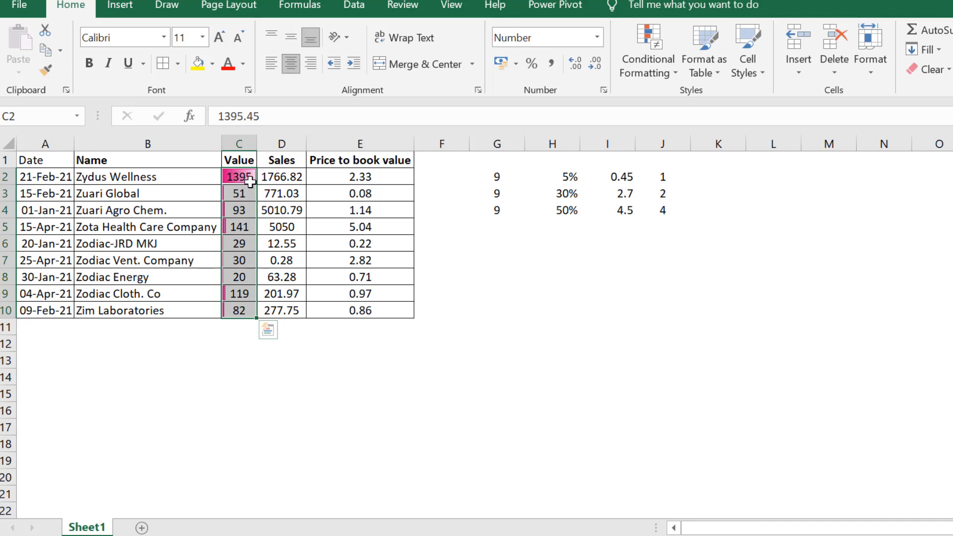
drag(258, 144, 340, 144)
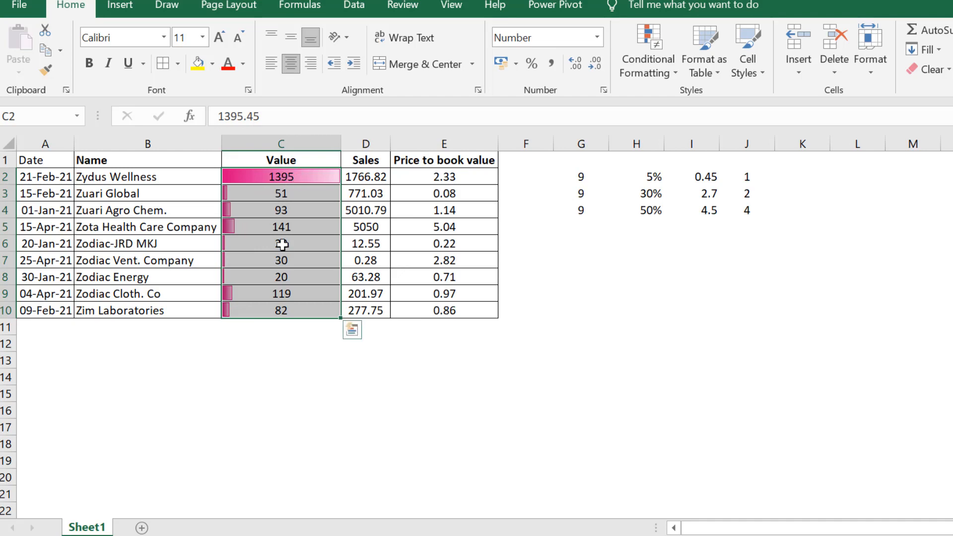
click(236, 280)
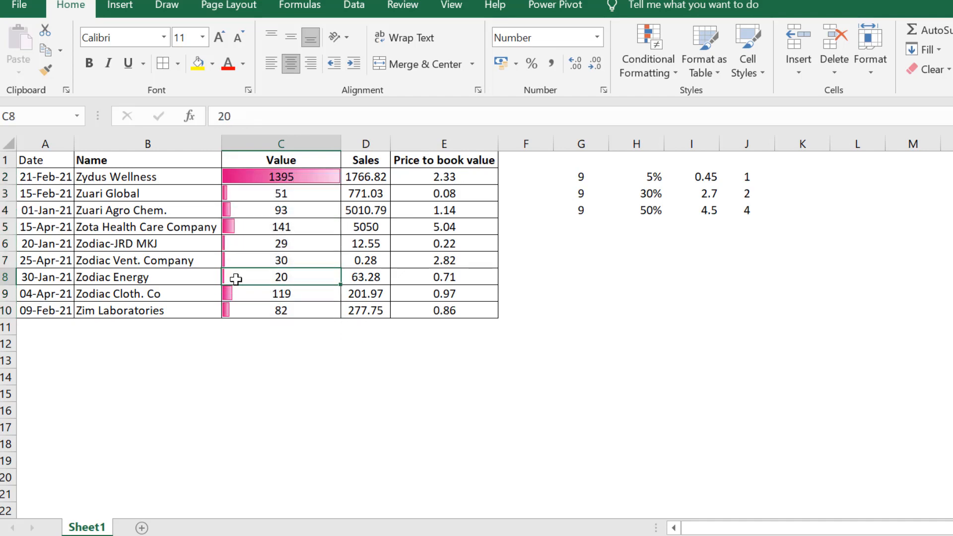
Browse the data bar styles for the Value cells C2:C10, and undo the applied data bars and the column widening
drag(311, 171, 300, 304)
click(655, 47)
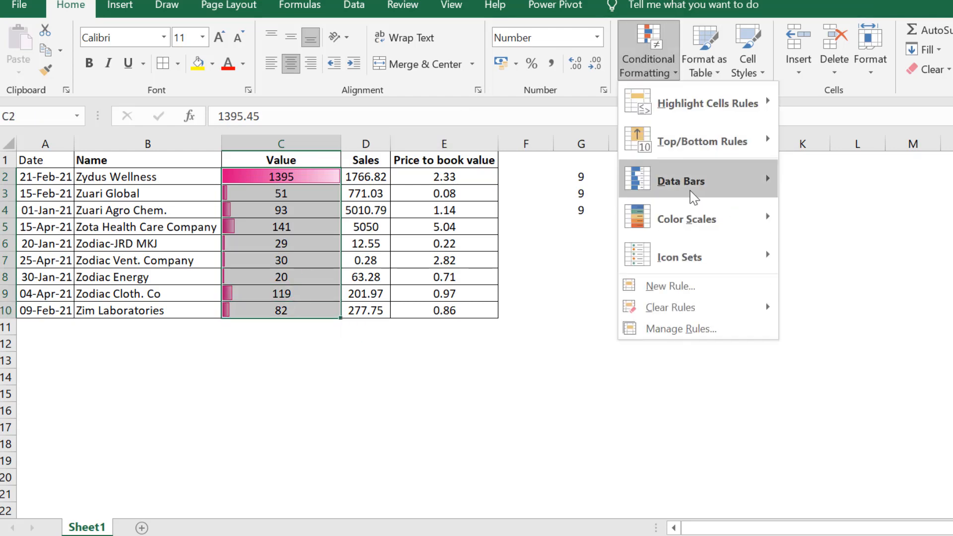
mouse_move(693, 192)
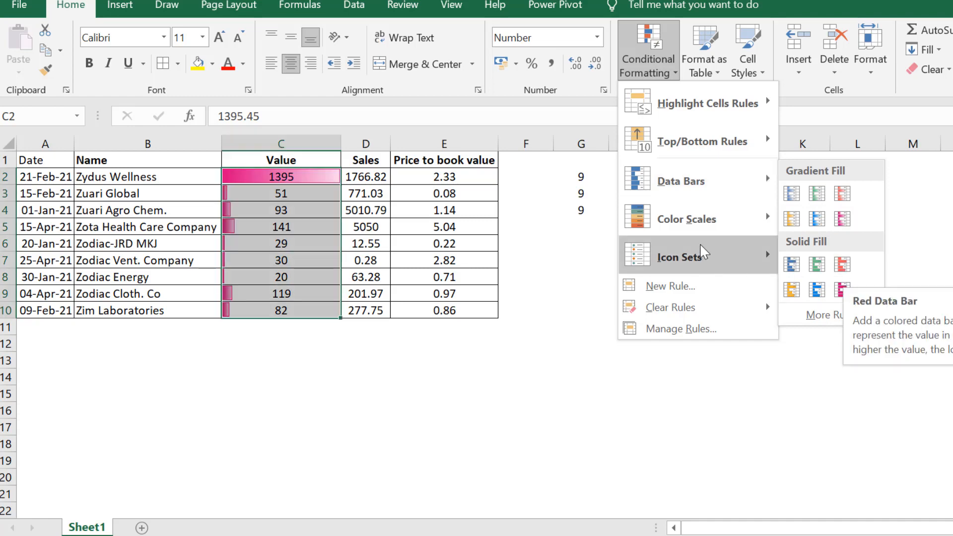
mouse_move(699, 222)
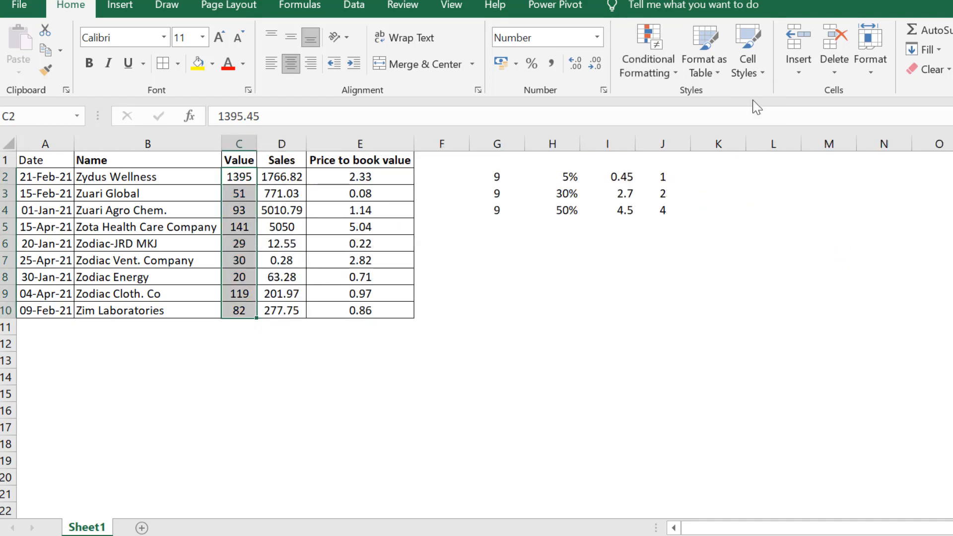
Preview the White - Green color scale and the 3 Arrows (Colored) icon set on the Value cells without applying them
click(648, 62)
mouse_move(713, 241)
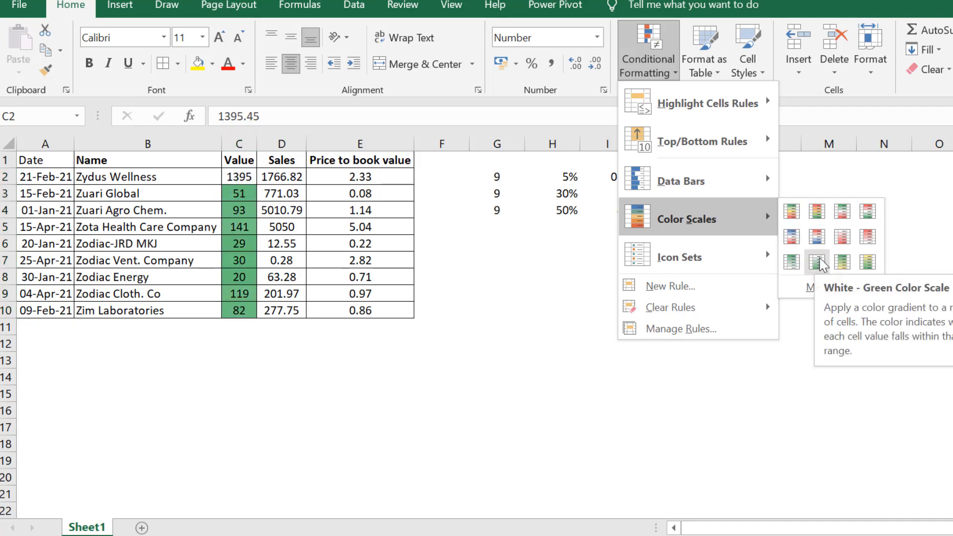
mouse_move(652, 258)
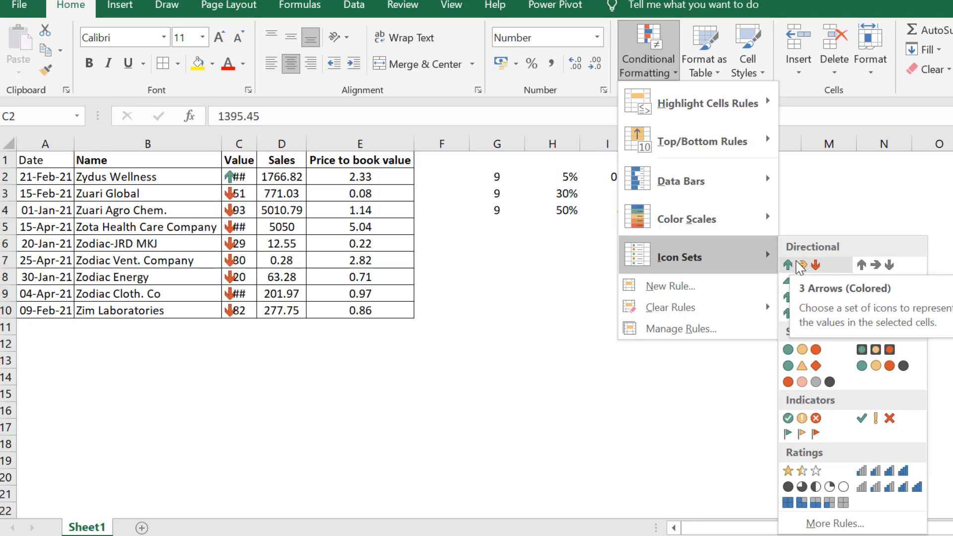
click(254, 139)
Widen the Value column and look through the available icon sets for cells C2:C10 without applying one
drag(255, 139, 363, 144)
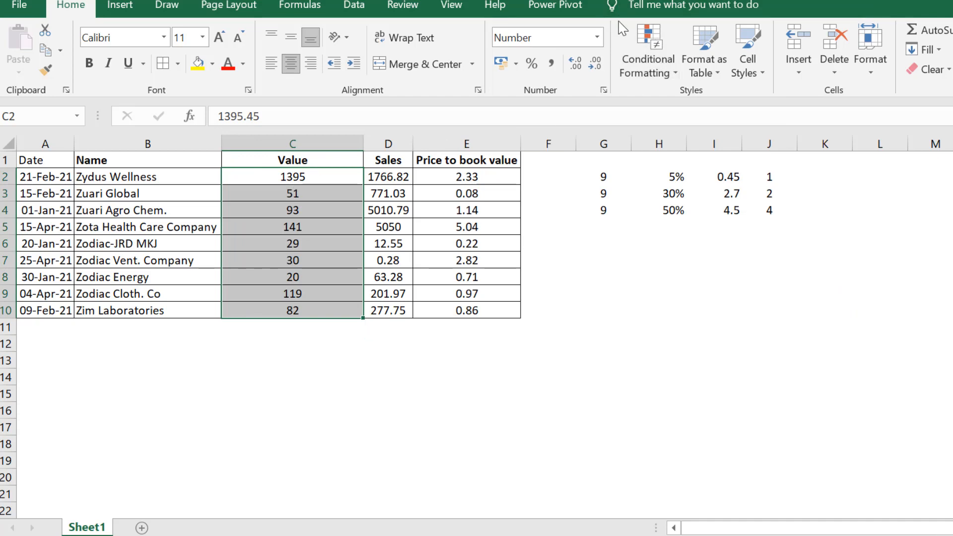
click(648, 44)
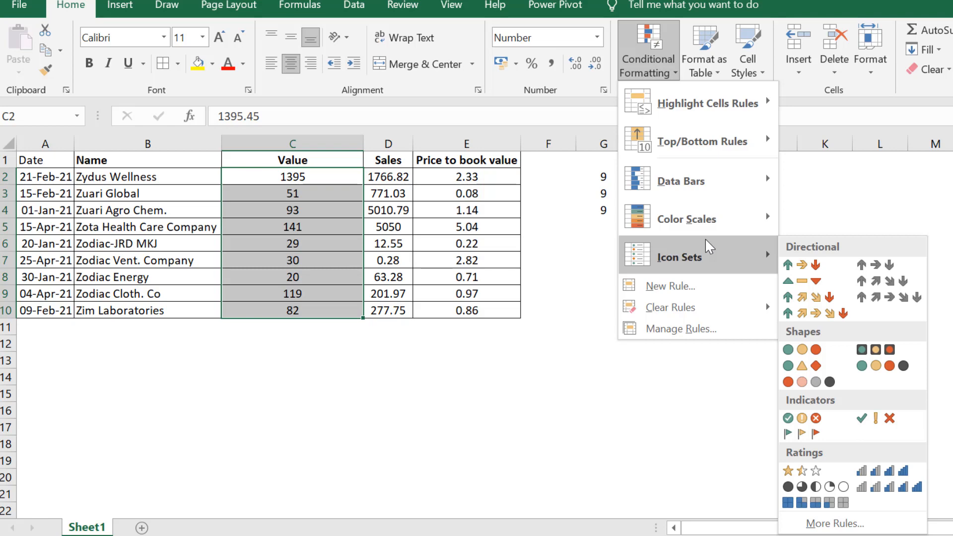
click(260, 208)
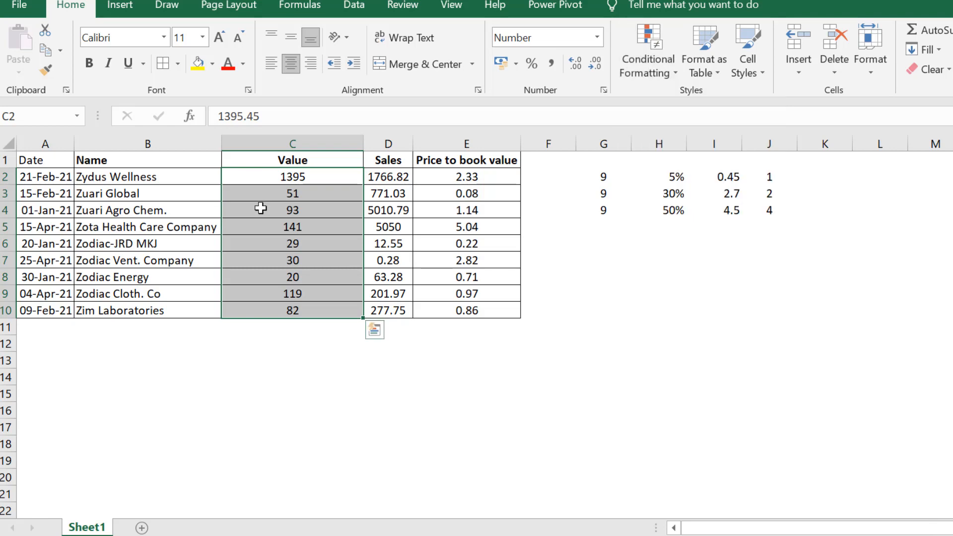